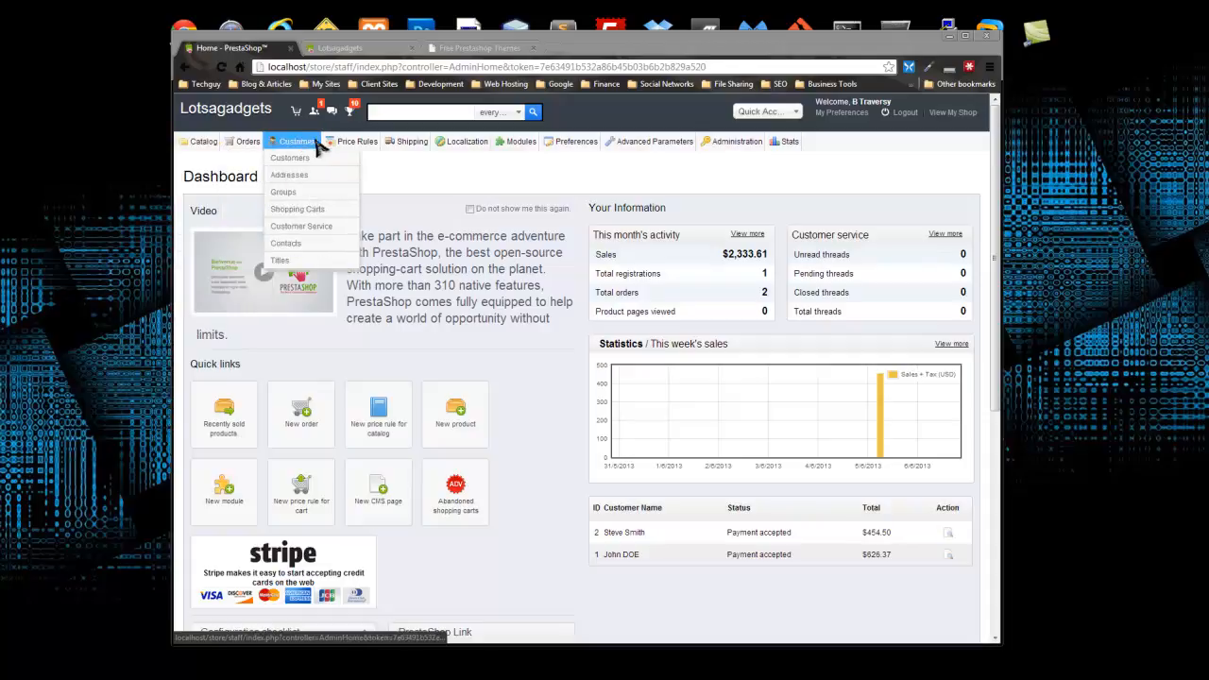
{"action": "mouse_move", "coordinate": [350, 150]}
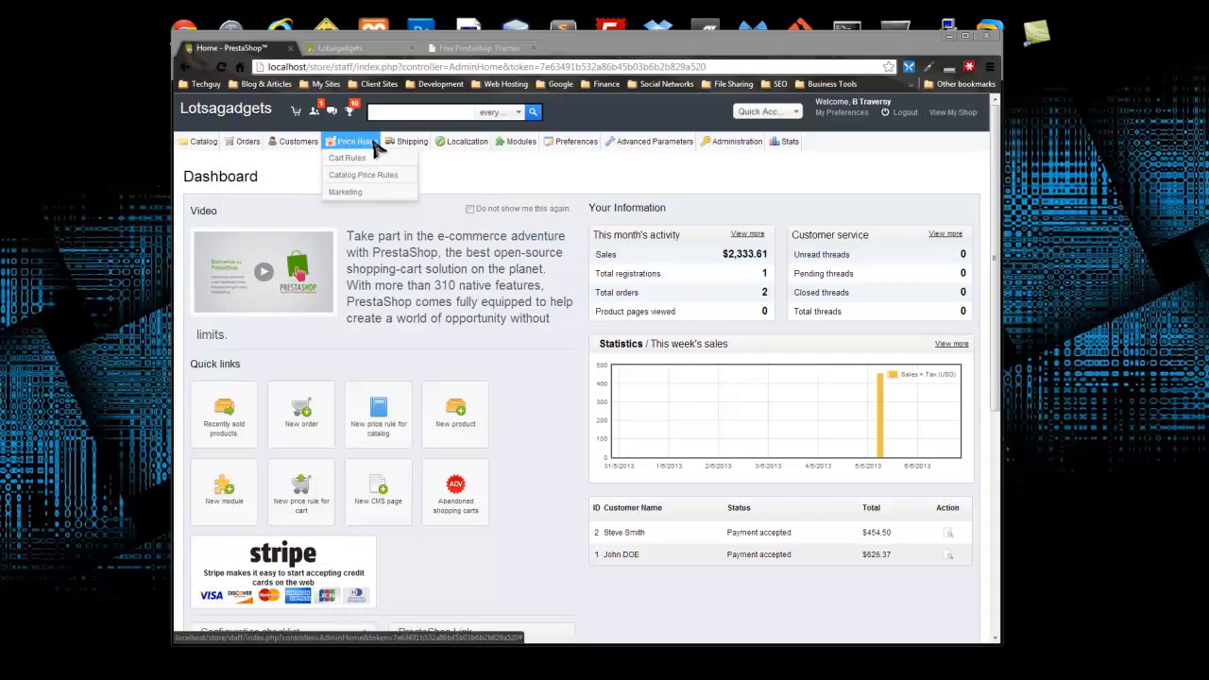
{"action": "mouse_move", "coordinate": [401, 142]}
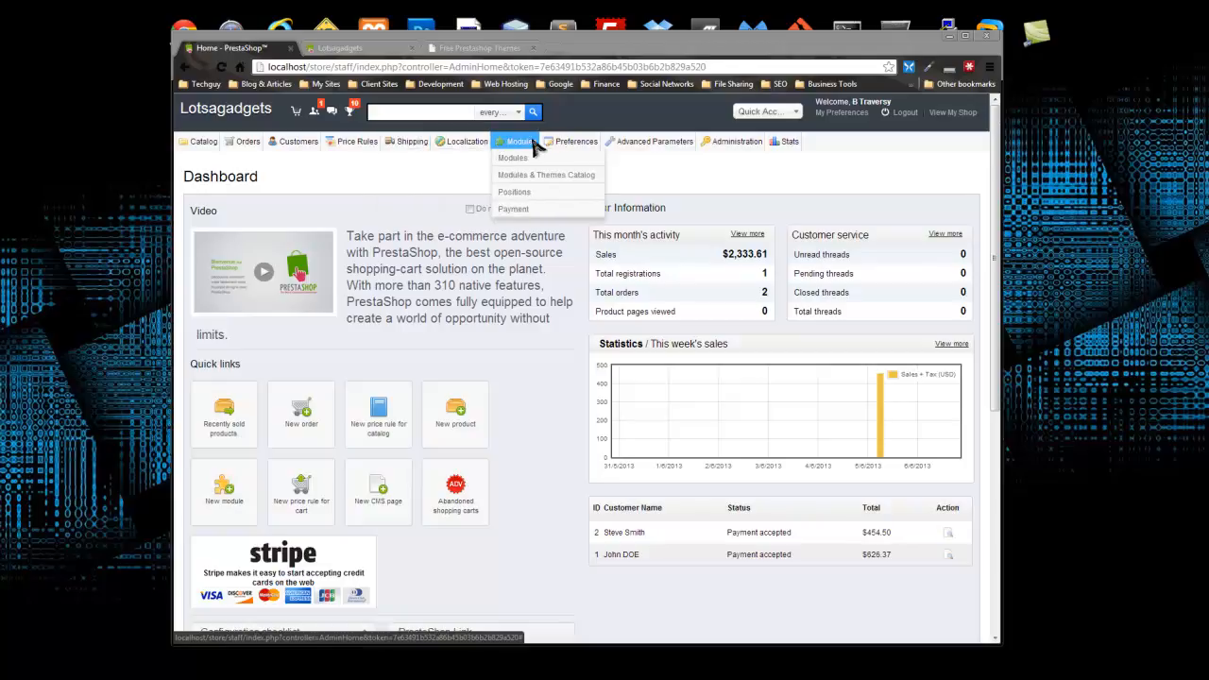
{"action": "mouse_move", "coordinate": [565, 143]}
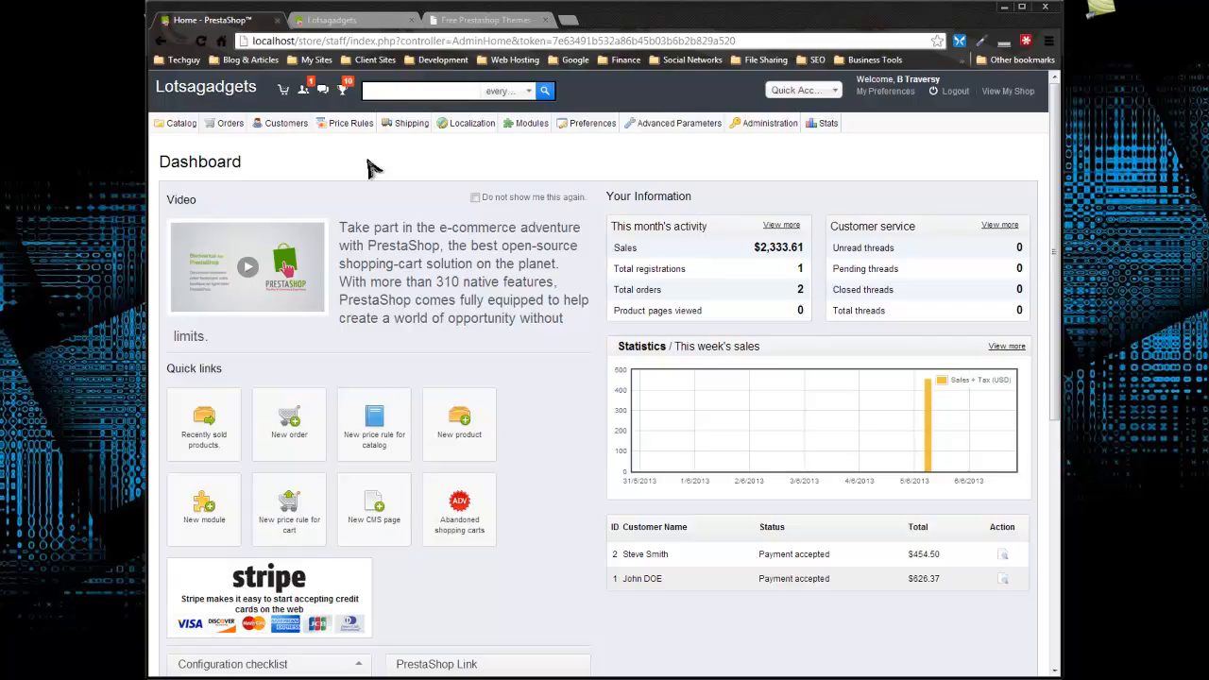
Switch to the Lotsagadgets storefront and look over its home page.
{"action": "left_click", "coordinate": [373, 20]}
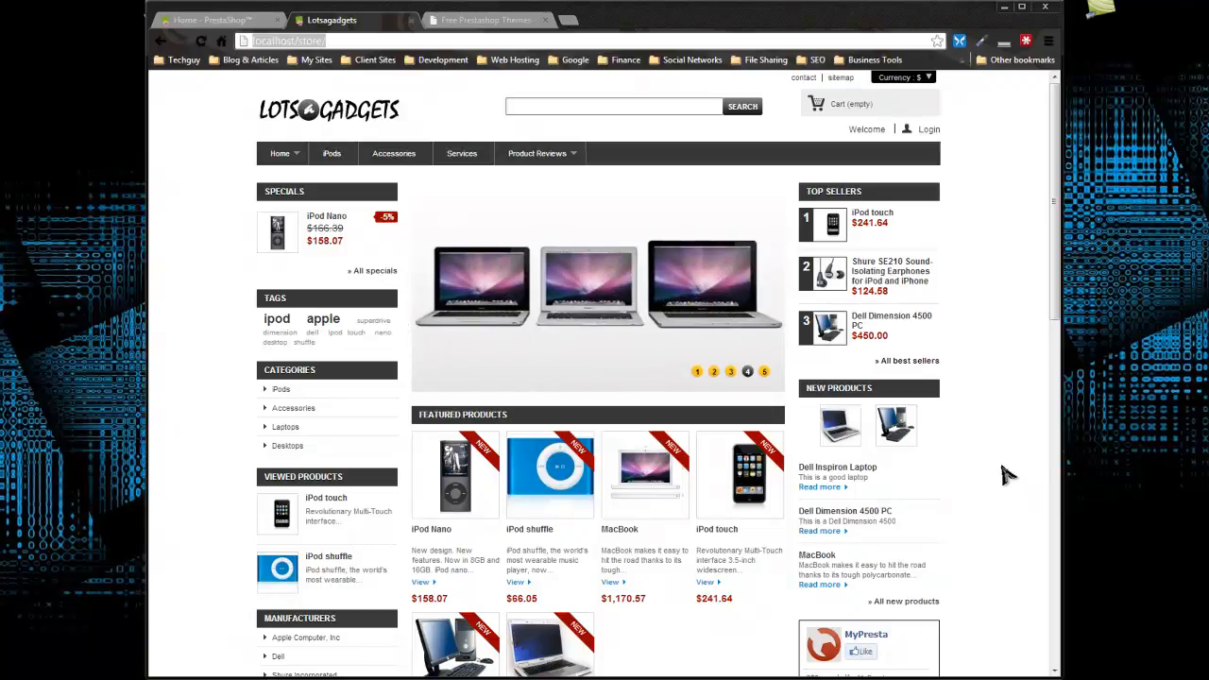
{"action": "scroll", "coordinate": [983, 373], "scroll_direction": "down", "scroll_amount": 3}
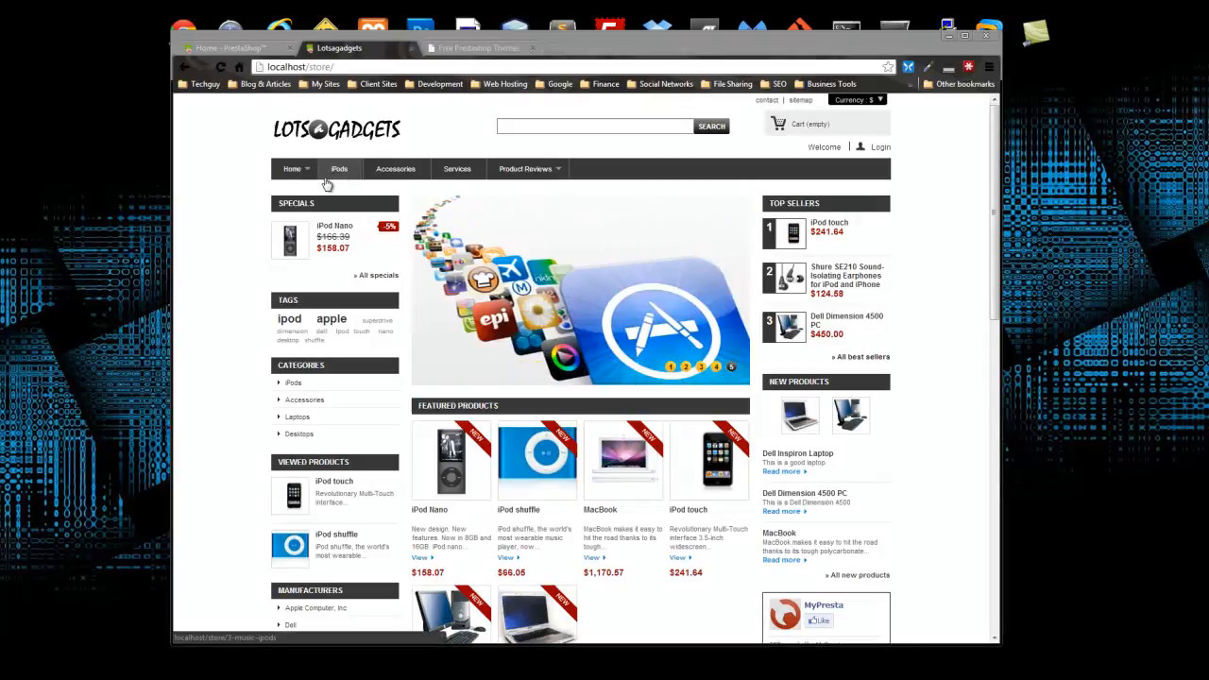
{"action": "mouse_move", "coordinate": [293, 172]}
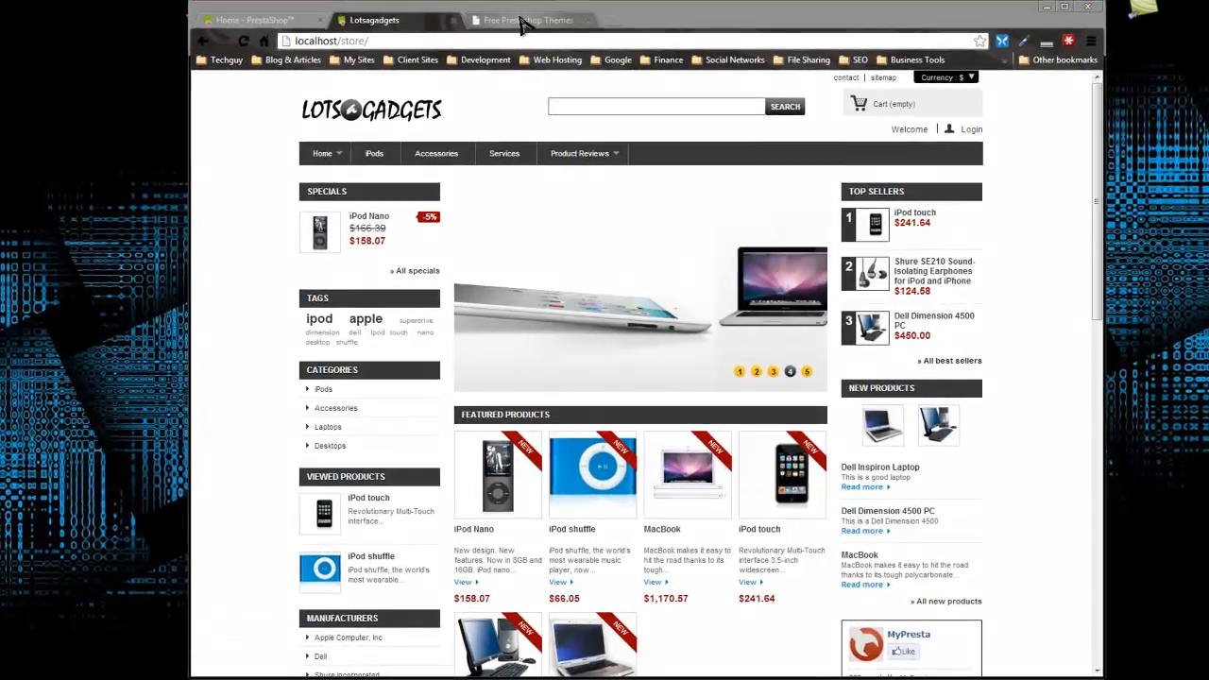
Browse the theme gallery on freeprestathemes.com, covering the first and second pages of themes.
{"action": "left_click", "coordinate": [479, 48]}
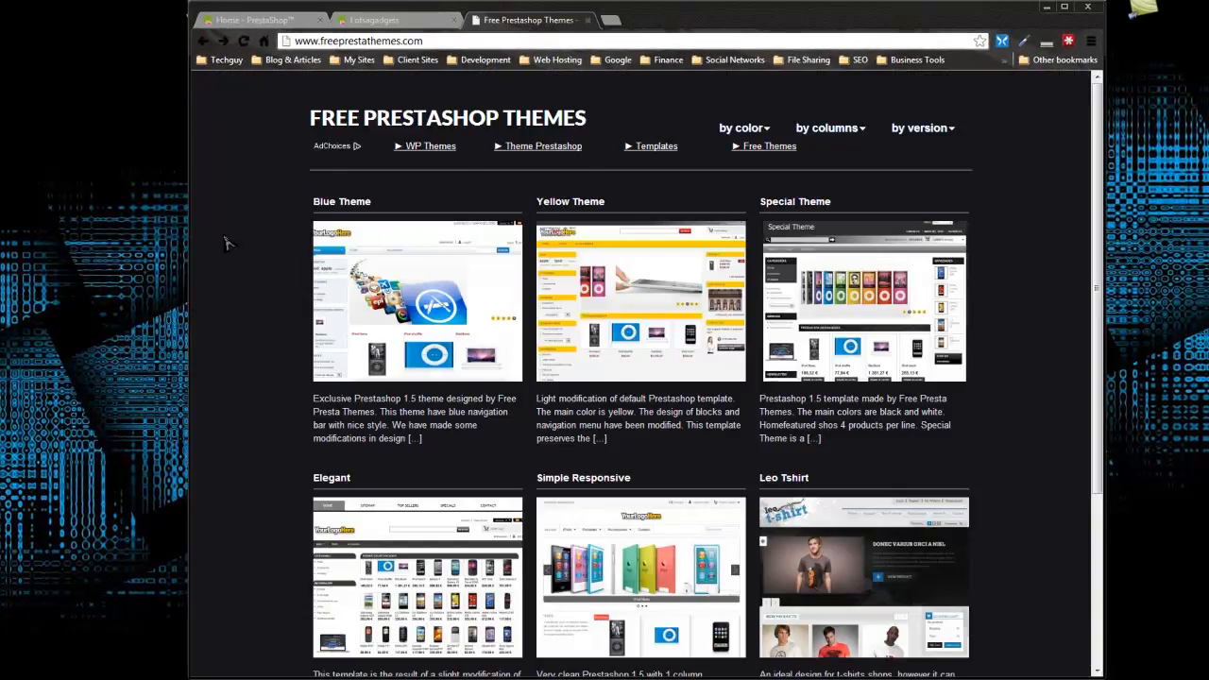
{"action": "scroll", "coordinate": [245, 201], "scroll_direction": "down", "scroll_amount": 3}
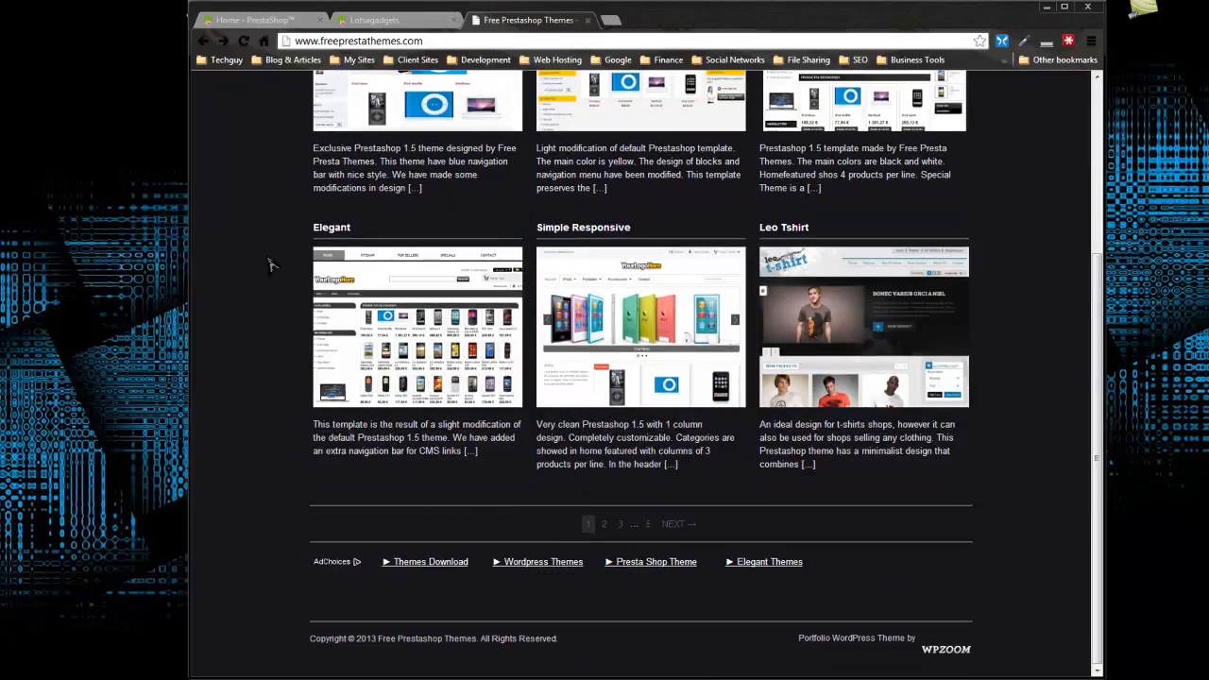
{"action": "scroll", "coordinate": [255, 266], "scroll_direction": "up", "scroll_amount": 3}
{"action": "scroll", "coordinate": [255, 266], "scroll_direction": "down", "scroll_amount": 3}
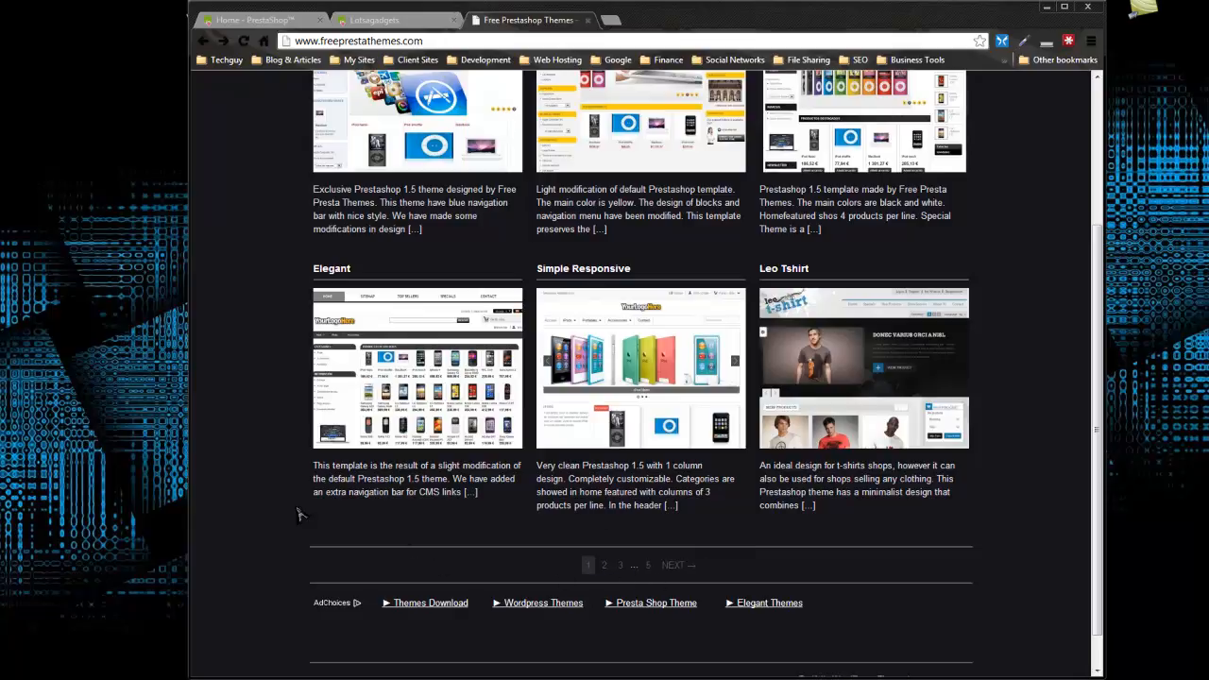
{"action": "scroll", "coordinate": [265, 413], "scroll_direction": "up", "scroll_amount": 3}
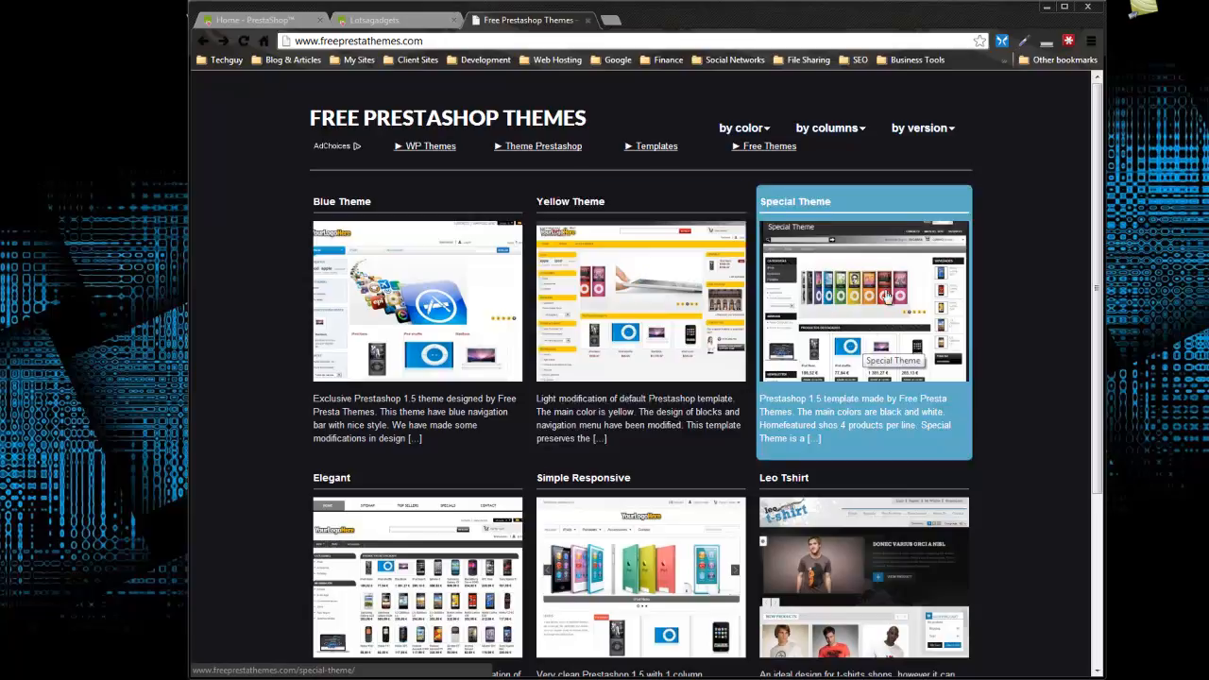
{"action": "scroll", "coordinate": [695, 338], "scroll_direction": "down", "scroll_amount": 3}
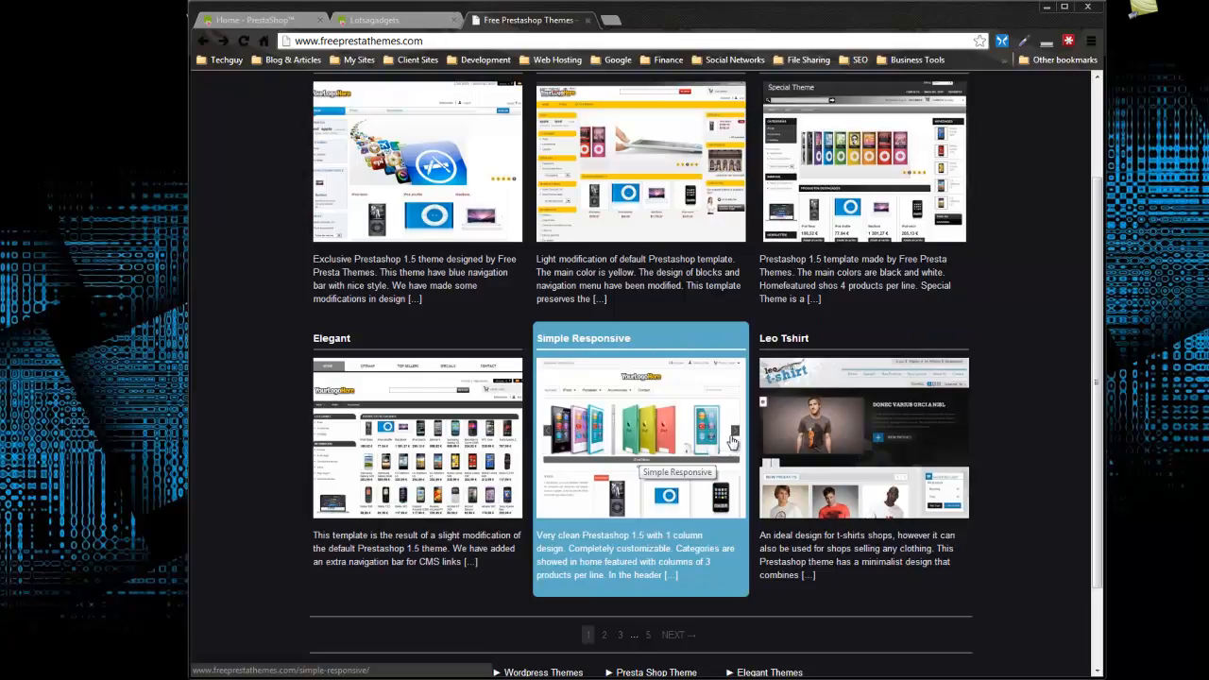
{"action": "scroll", "coordinate": [713, 350], "scroll_direction": "down", "scroll_amount": 2}
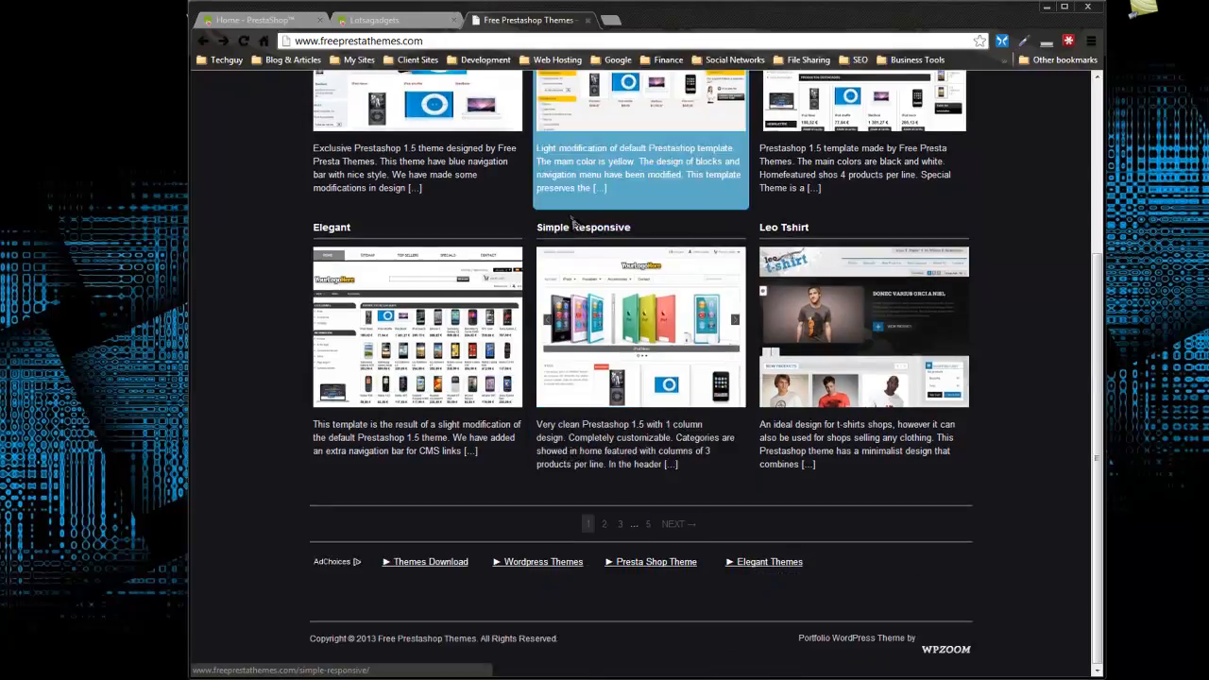
{"action": "left_click", "coordinate": [603, 528]}
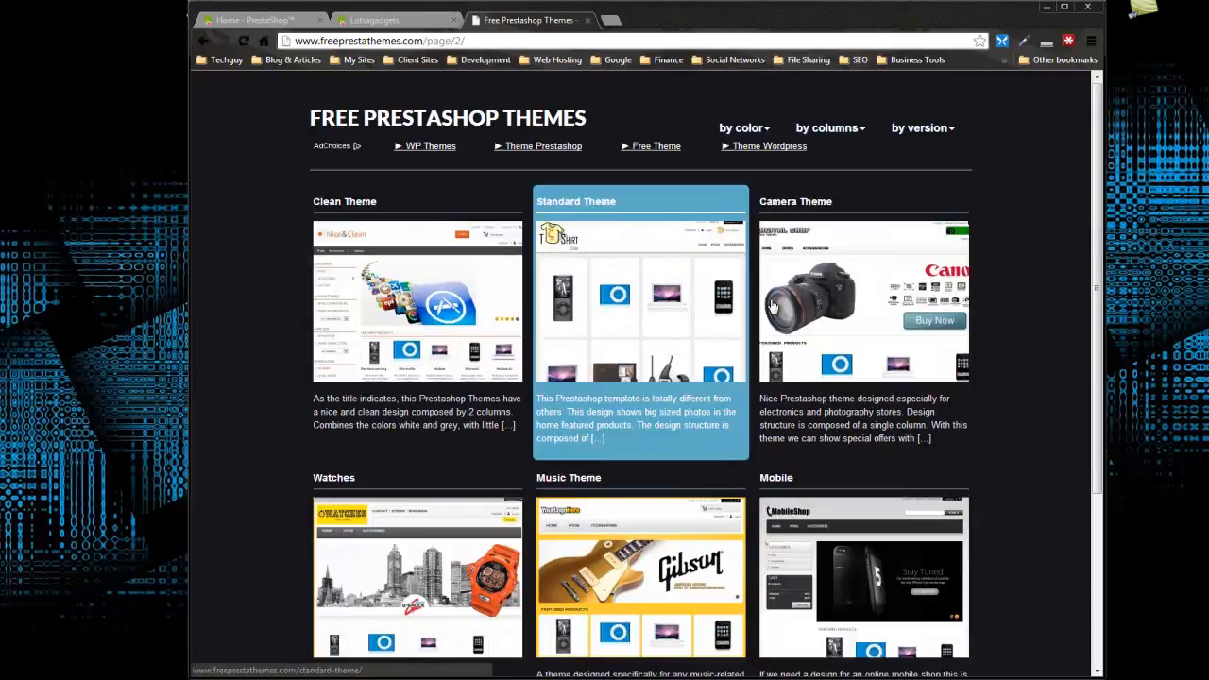
{"action": "scroll", "coordinate": [628, 309], "scroll_direction": "down", "scroll_amount": 3}
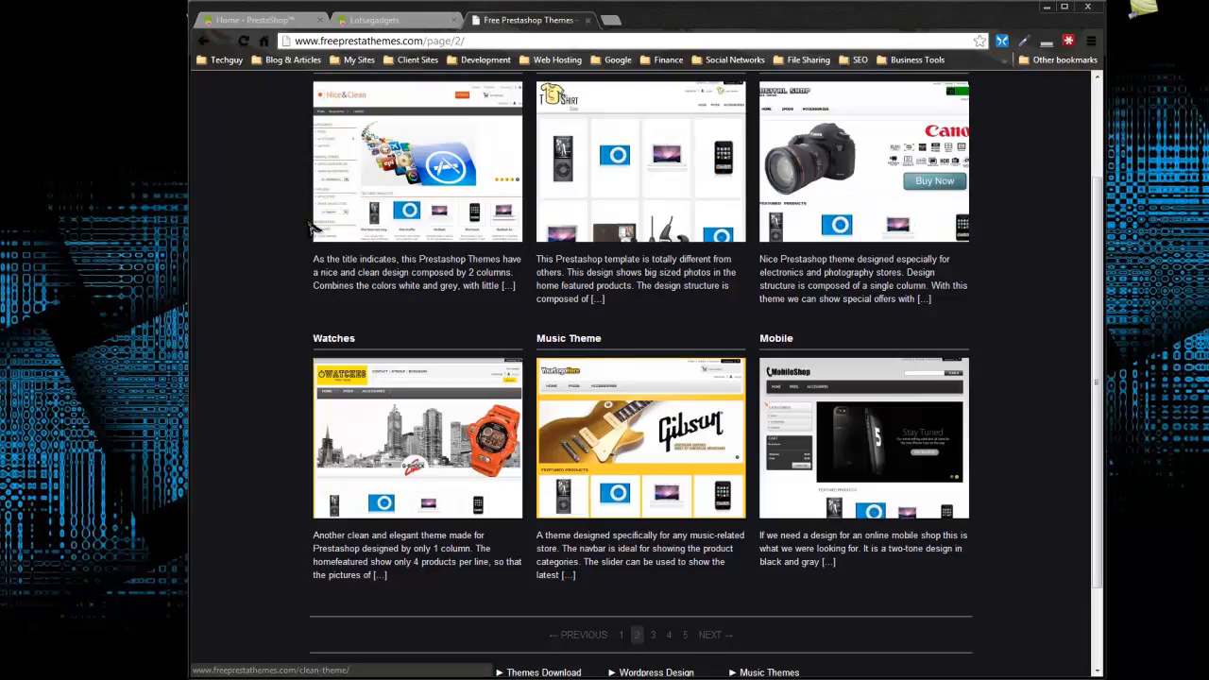
{"action": "scroll", "coordinate": [251, 231], "scroll_direction": "up", "scroll_amount": 3}
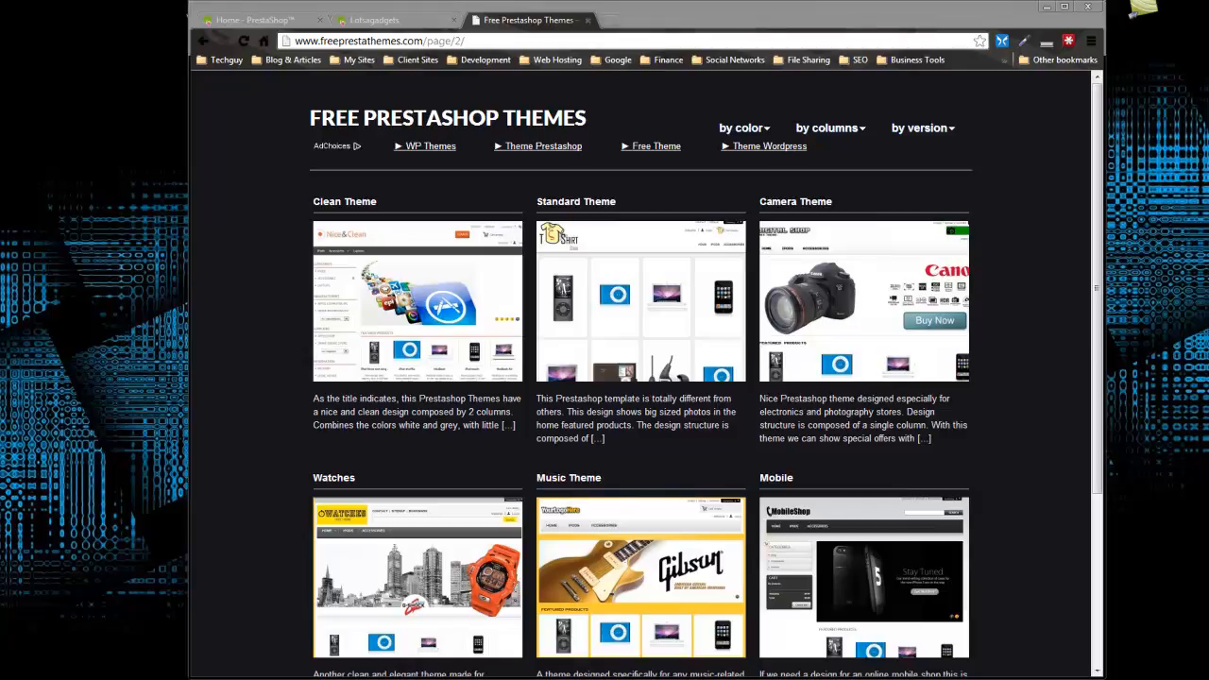
In Windows Explorer, open the htdocs library's store/themes/default folder and look through its template files.
{"action": "key", "text": "super+e"}
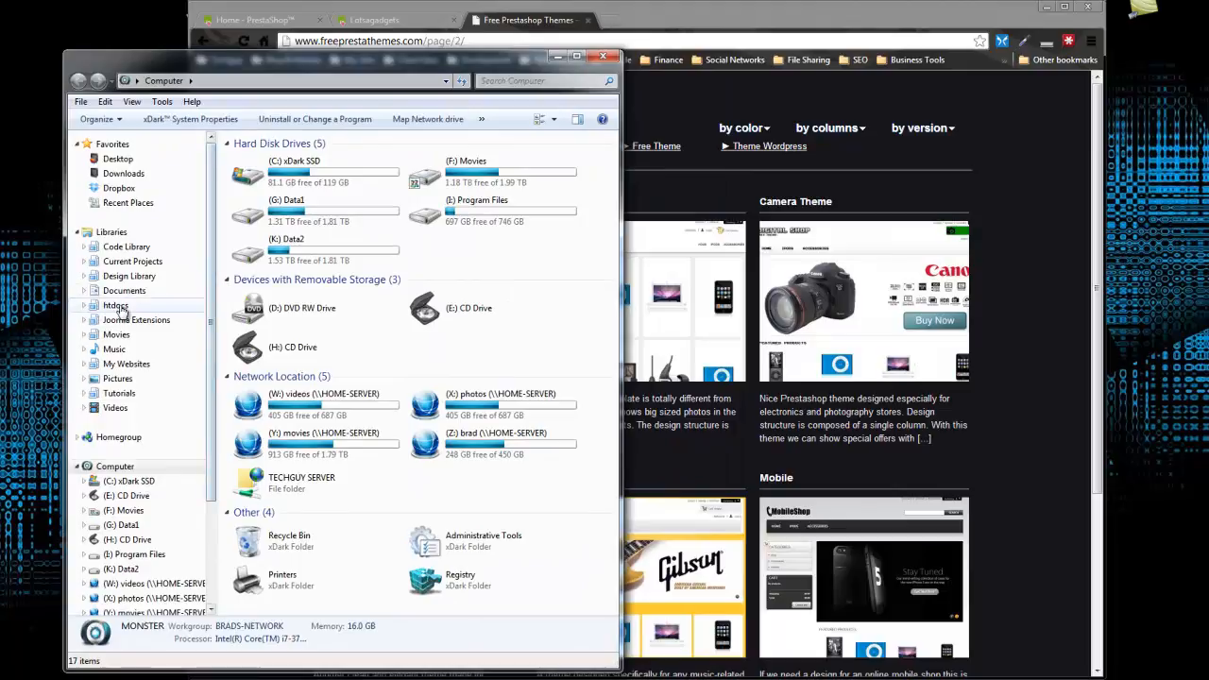
{"action": "left_click", "coordinate": [115, 305]}
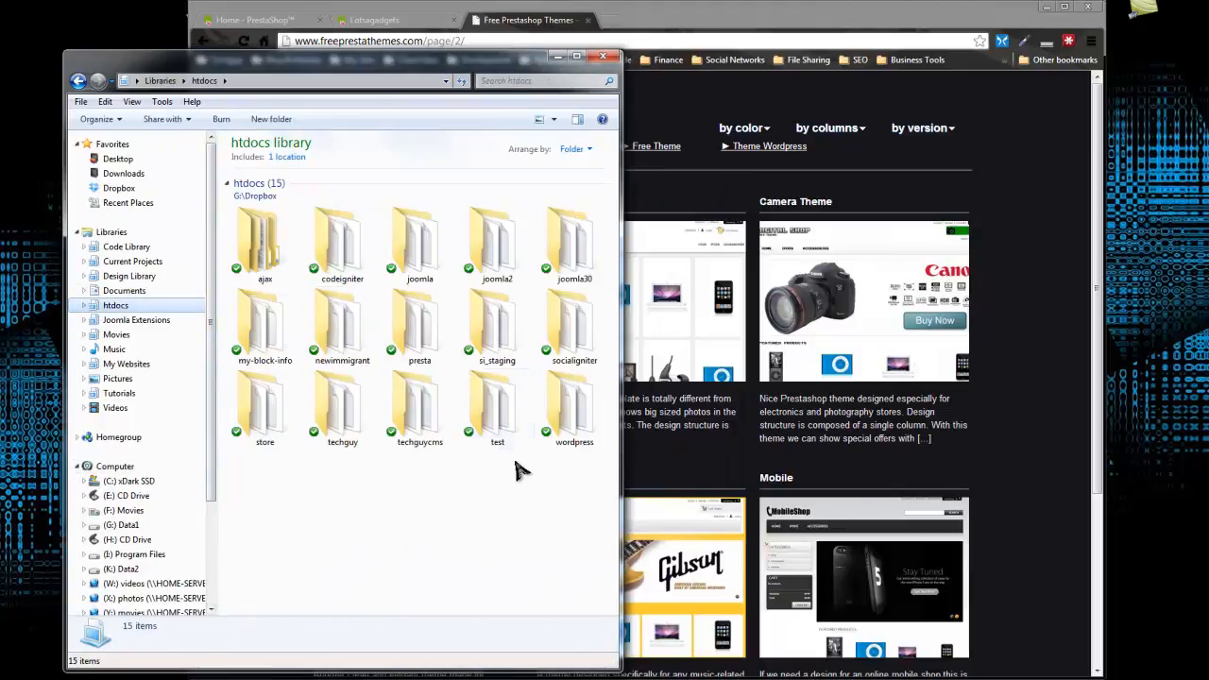
{"action": "double_click", "coordinate": [265, 416]}
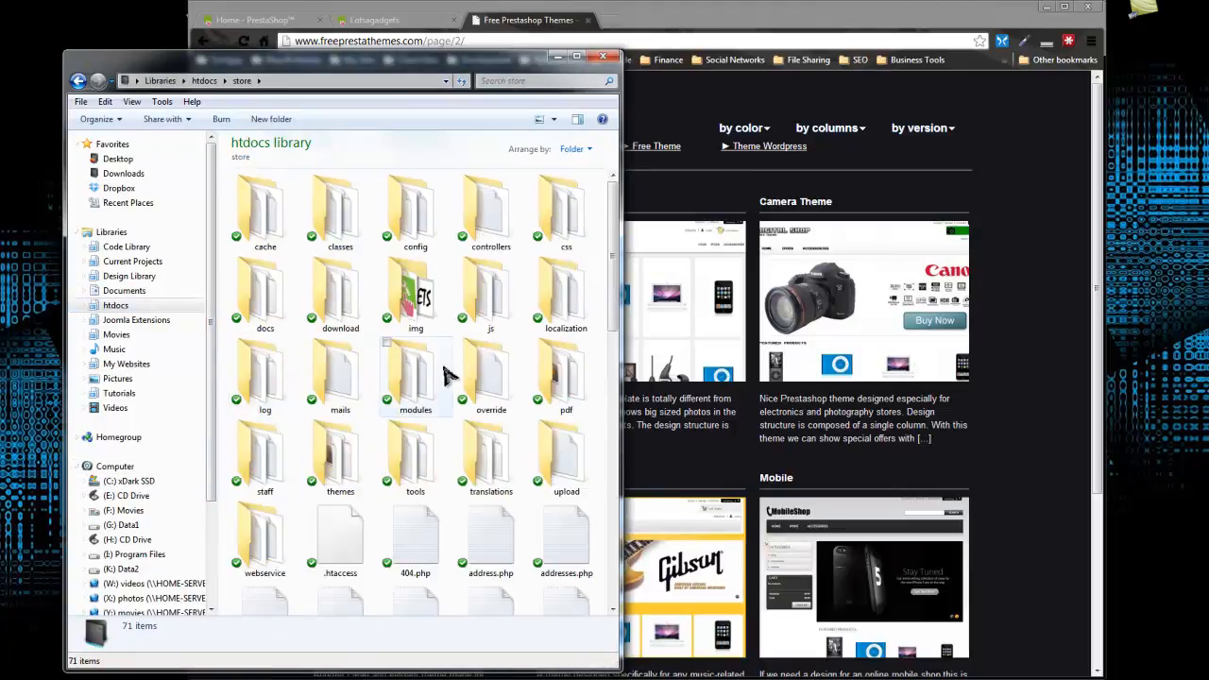
{"action": "left_click_drag", "start_coordinate": [616, 257], "coordinate": [618, 276]}
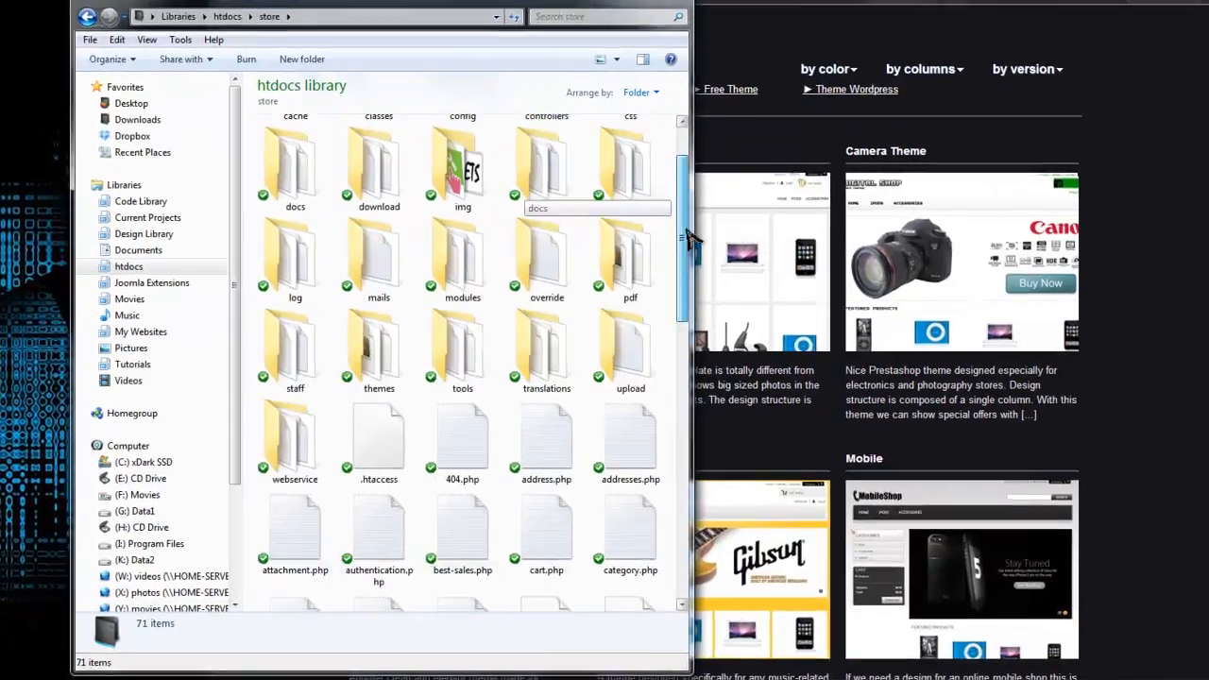
{"action": "left_click_drag", "start_coordinate": [688, 230], "coordinate": [693, 202]}
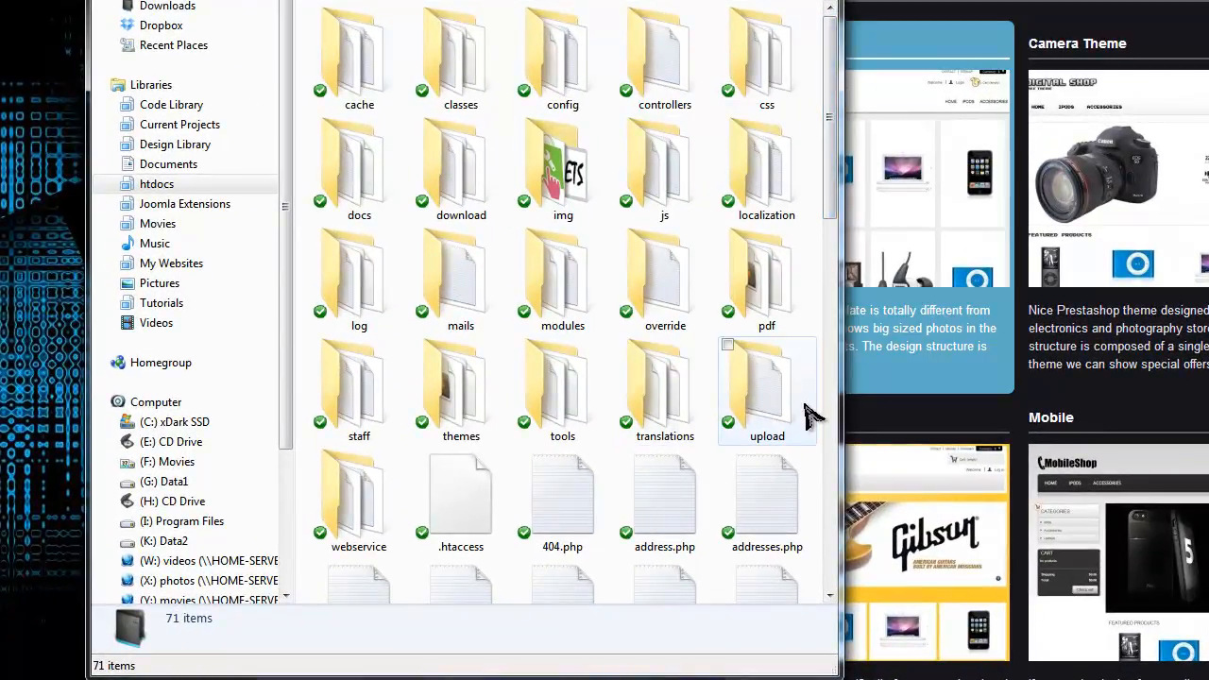
{"action": "left_click", "coordinate": [451, 378]}
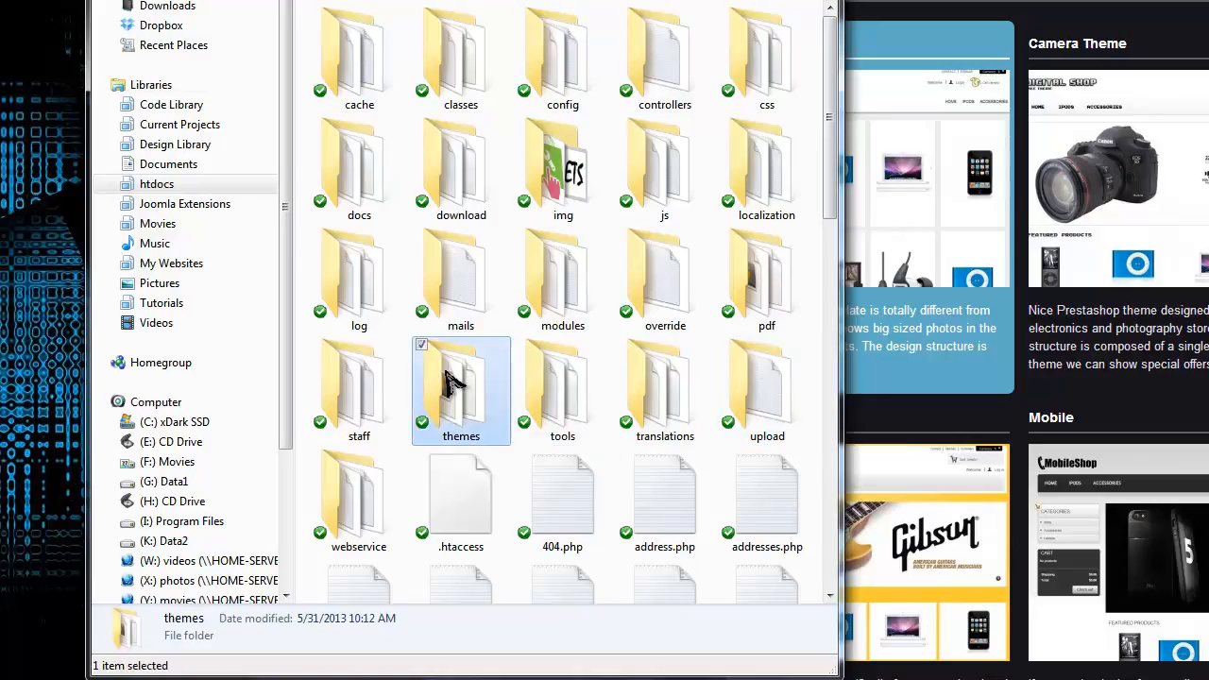
{"action": "double_click", "coordinate": [451, 378]}
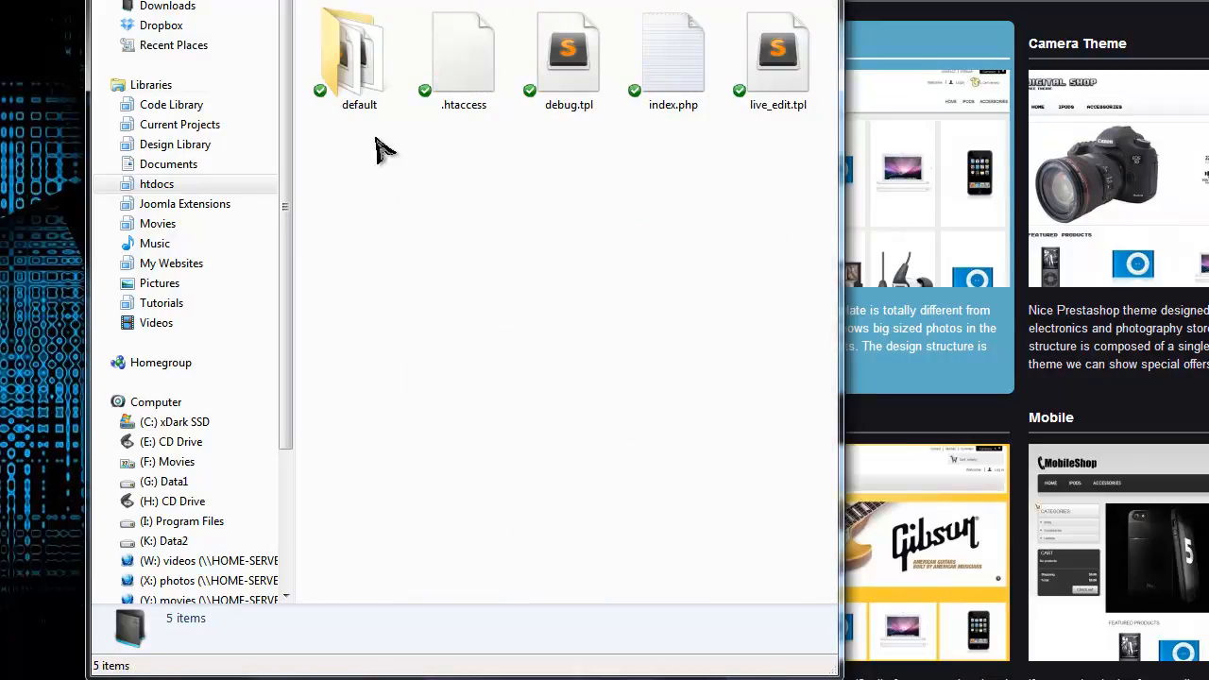
{"action": "double_click", "coordinate": [382, 71]}
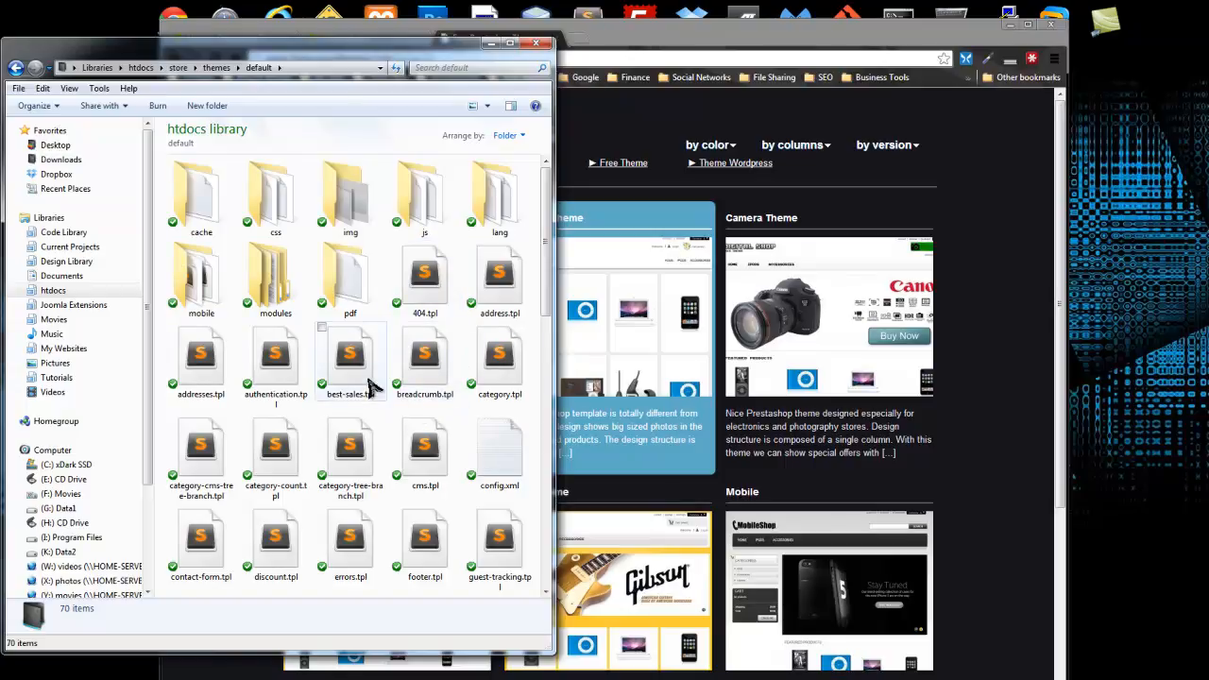
{"action": "scroll", "coordinate": [406, 388], "scroll_direction": "down", "scroll_amount": 3}
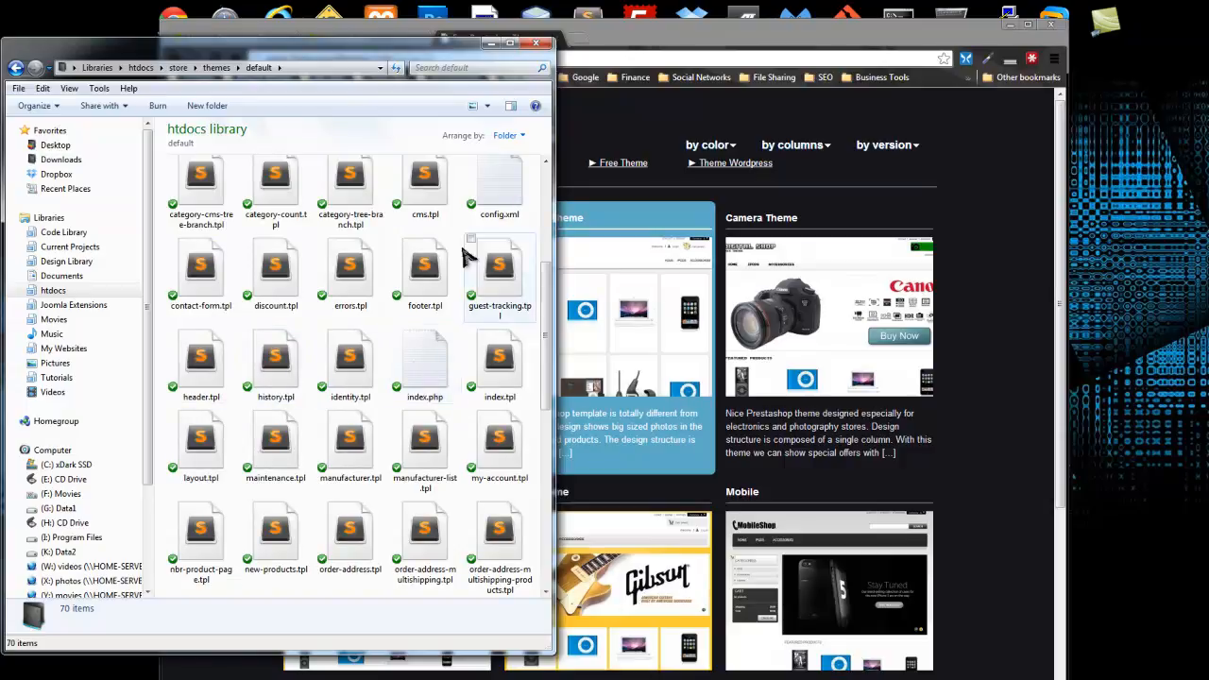
Switch back to the browser and bring up the Lotsagadgets storefront.
{"action": "left_click", "coordinate": [771, 43]}
{"action": "left_click_drag", "start_coordinate": [877, 28], "coordinate": [883, 28]}
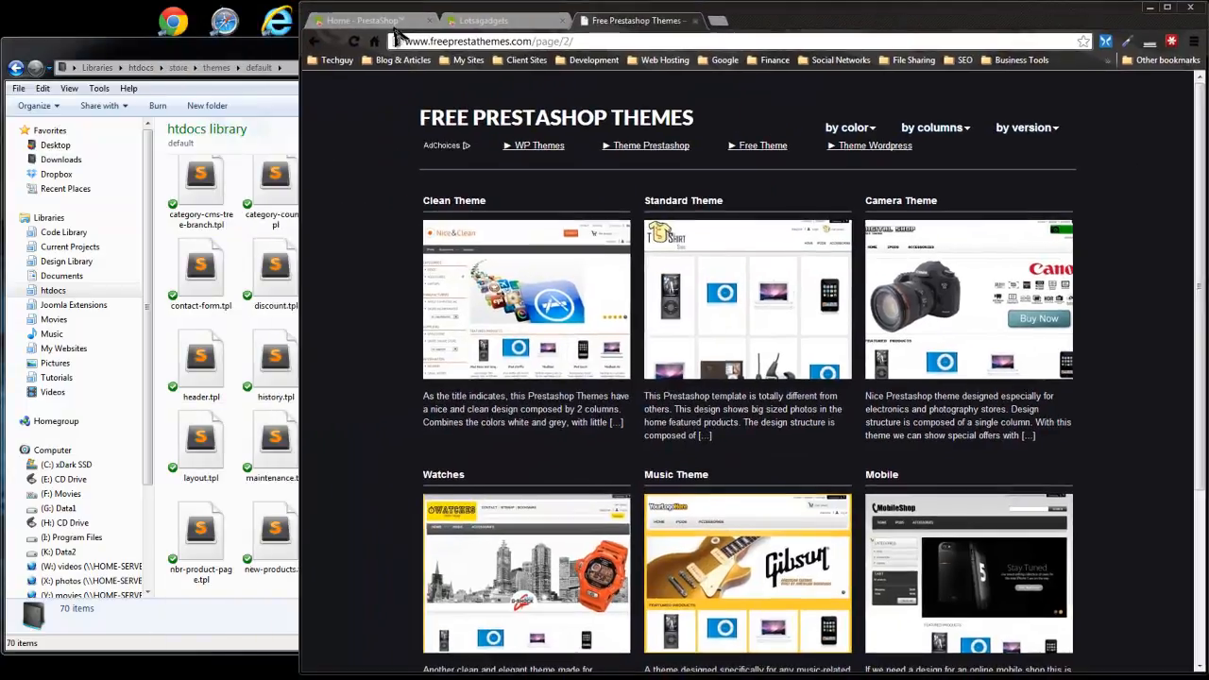
{"action": "left_click", "coordinate": [392, 22]}
{"action": "left_click", "coordinate": [477, 20]}
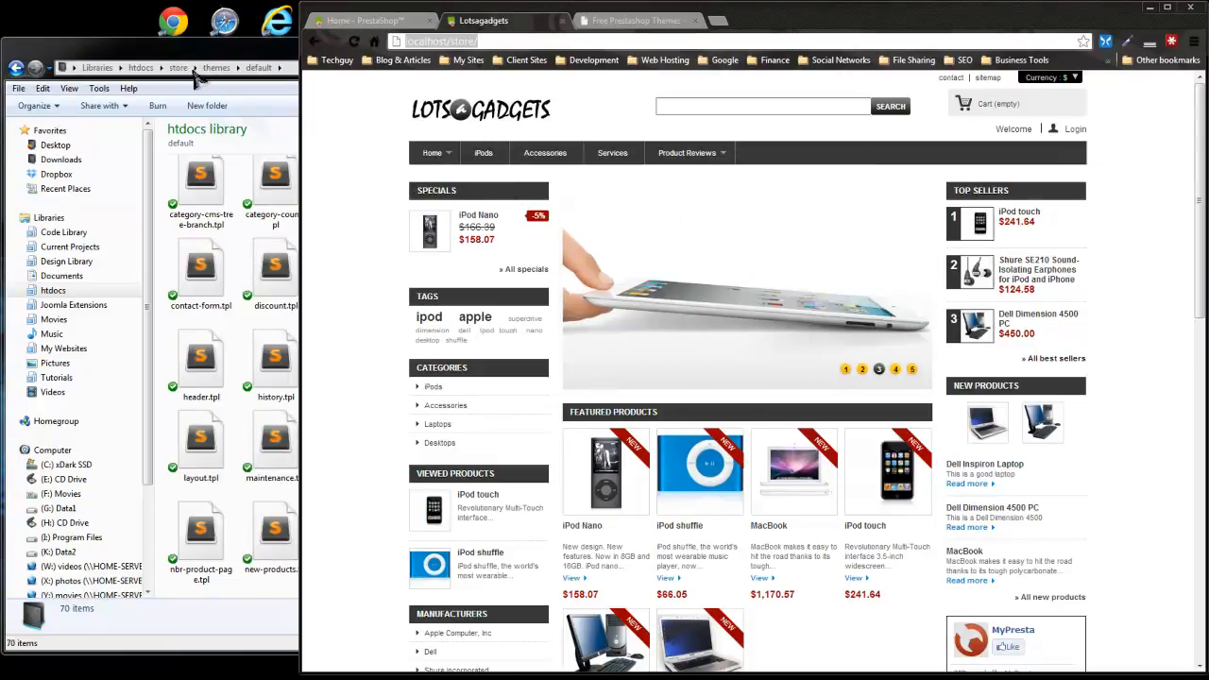
Open header.tpl from the default theme folder in Notepad++.
{"action": "left_click", "coordinate": [209, 53]}
{"action": "left_click", "coordinate": [186, 368]}
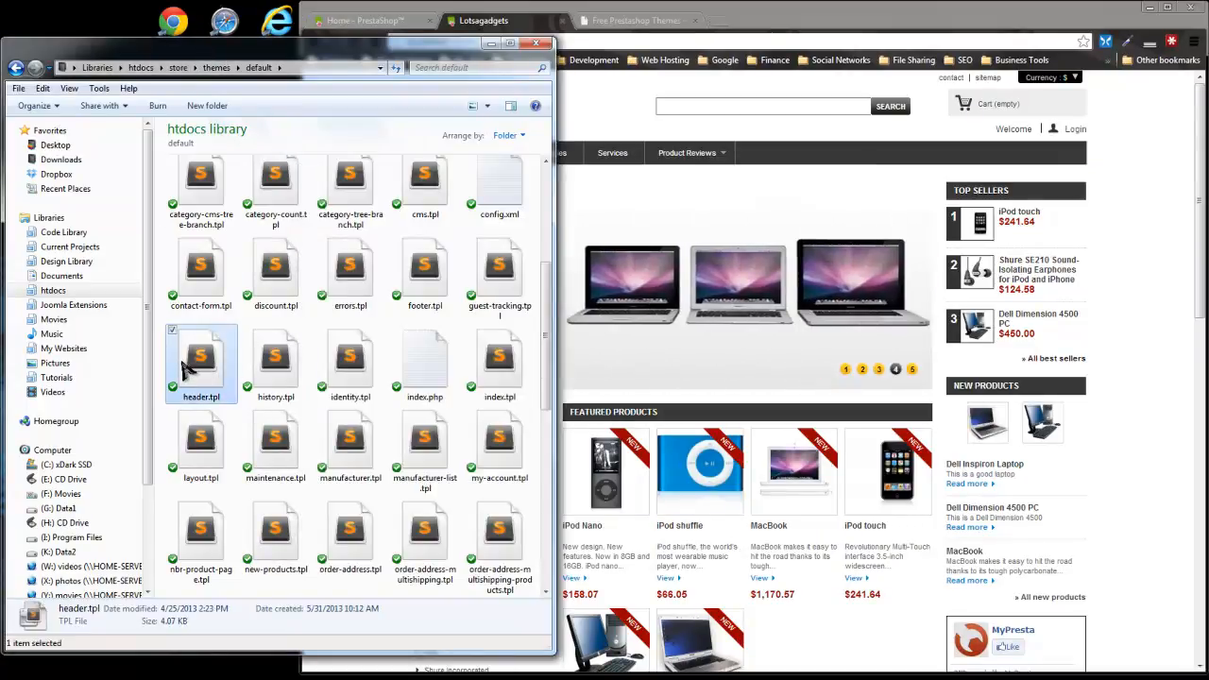
{"action": "right_click", "coordinate": [201, 364]}
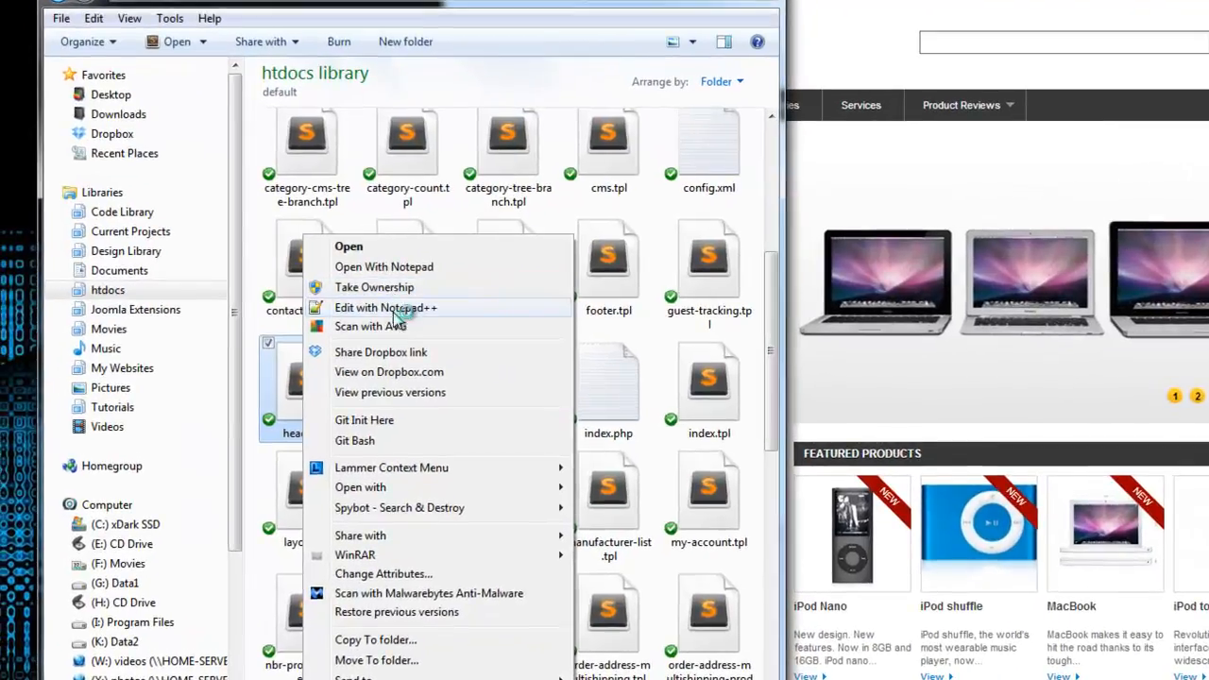
{"action": "left_click", "coordinate": [394, 310]}
Close every other open file in Notepad++, including settings.inc.php, .htaccess, article.html and change.log, keeping only header.tpl.
{"action": "left_click", "coordinate": [560, 152]}
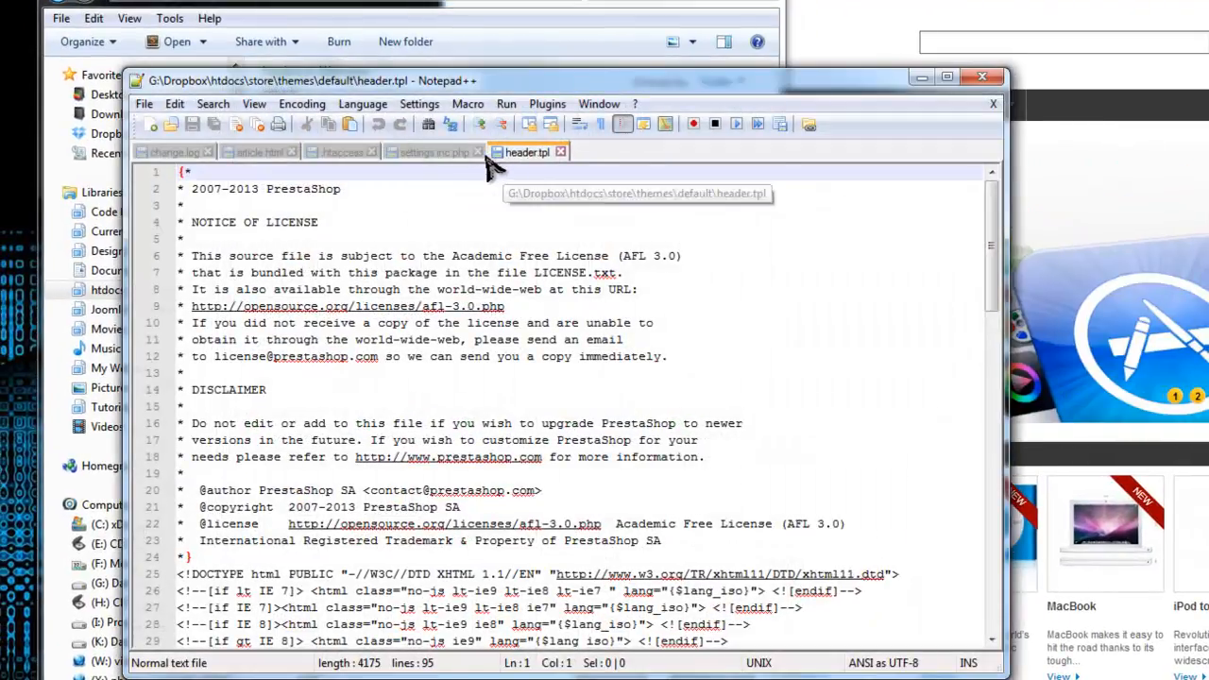
{"action": "left_click", "coordinate": [479, 152]}
{"action": "left_click", "coordinate": [365, 152]}
{"action": "left_click", "coordinate": [291, 152]}
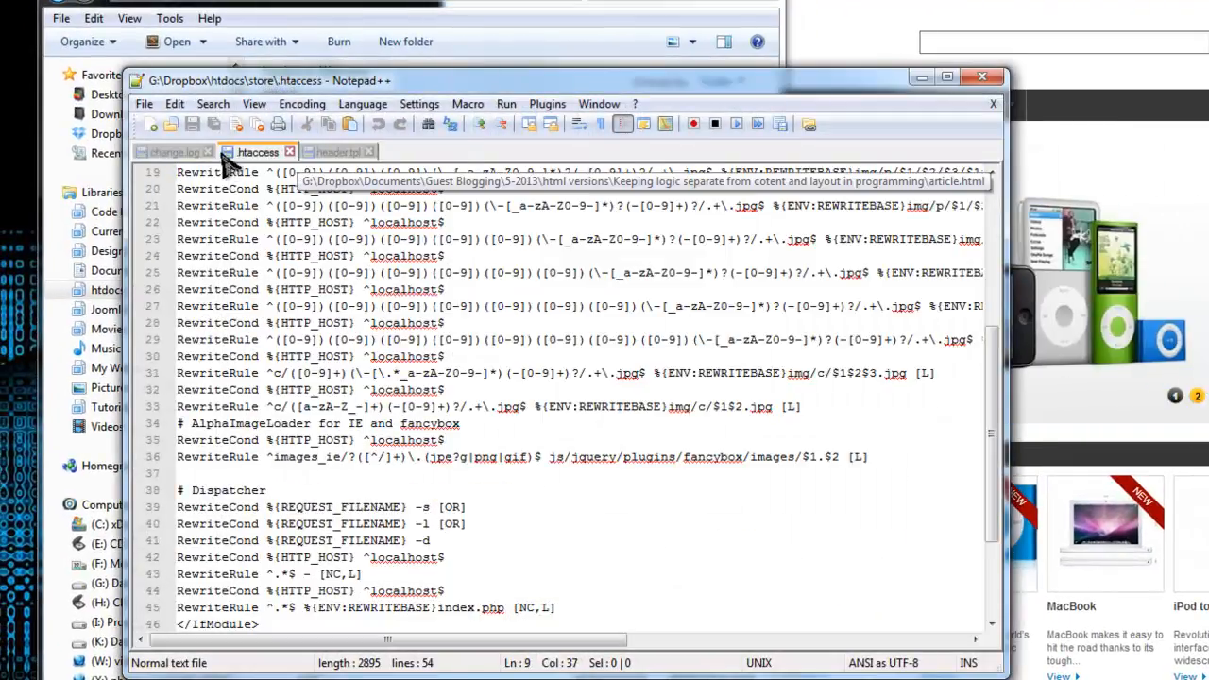
{"action": "left_click", "coordinate": [208, 152]}
{"action": "left_click", "coordinate": [204, 152]}
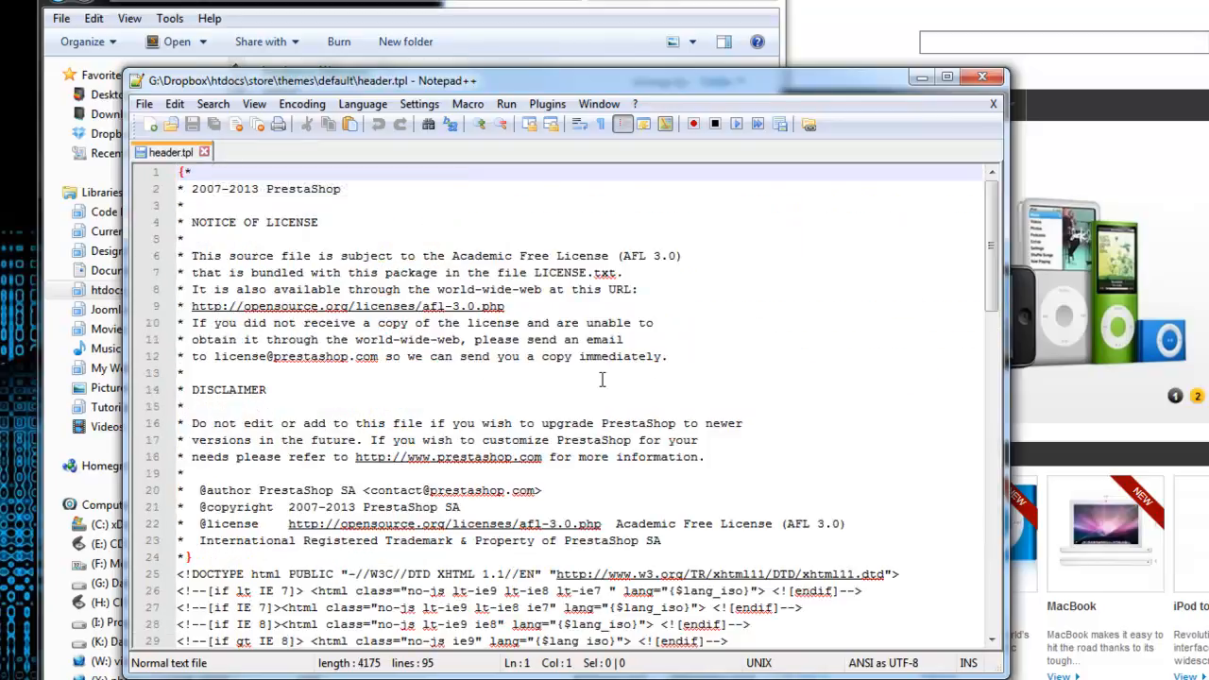
Examine the head section of header.tpl, including the meta title variable and the description and keywords meta tags.
{"action": "left_click", "coordinate": [683, 340]}
{"action": "scroll", "coordinate": [683, 342], "scroll_direction": "down", "scroll_amount": 5}
{"action": "scroll", "coordinate": [454, 463], "scroll_direction": "down", "scroll_amount": 3}
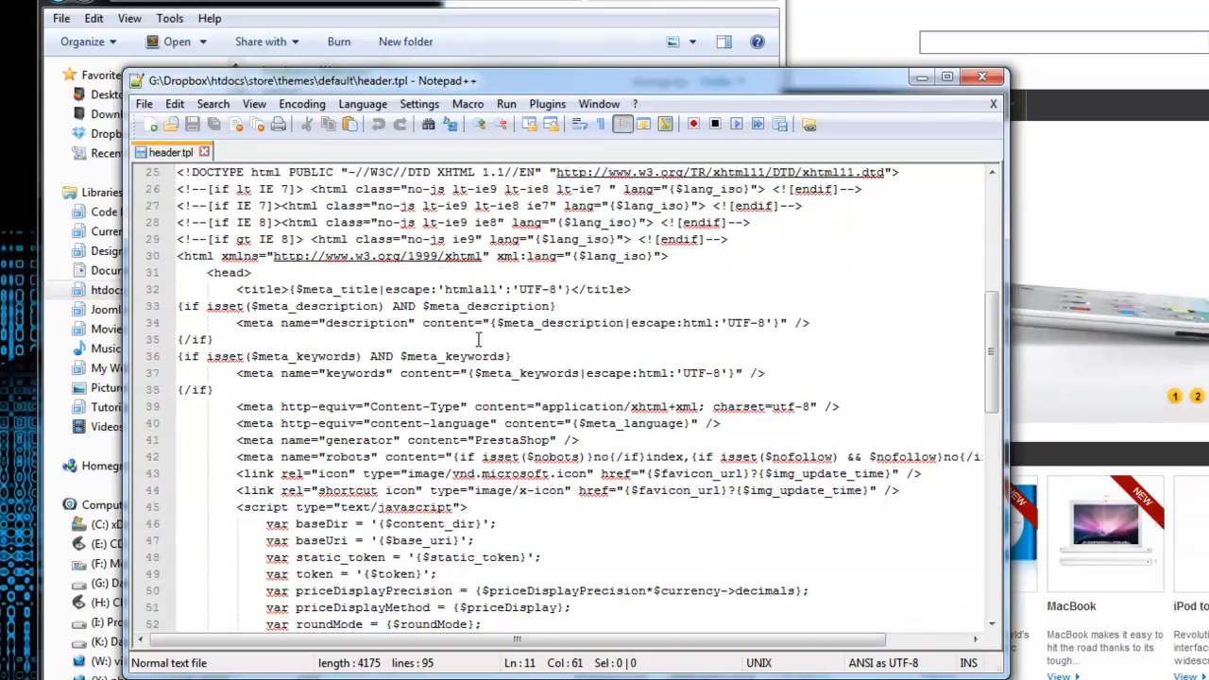
{"action": "scroll", "coordinate": [477, 338], "scroll_direction": "down", "scroll_amount": 1}
{"action": "left_click_drag", "start_coordinate": [210, 219], "coordinate": [440, 614]}
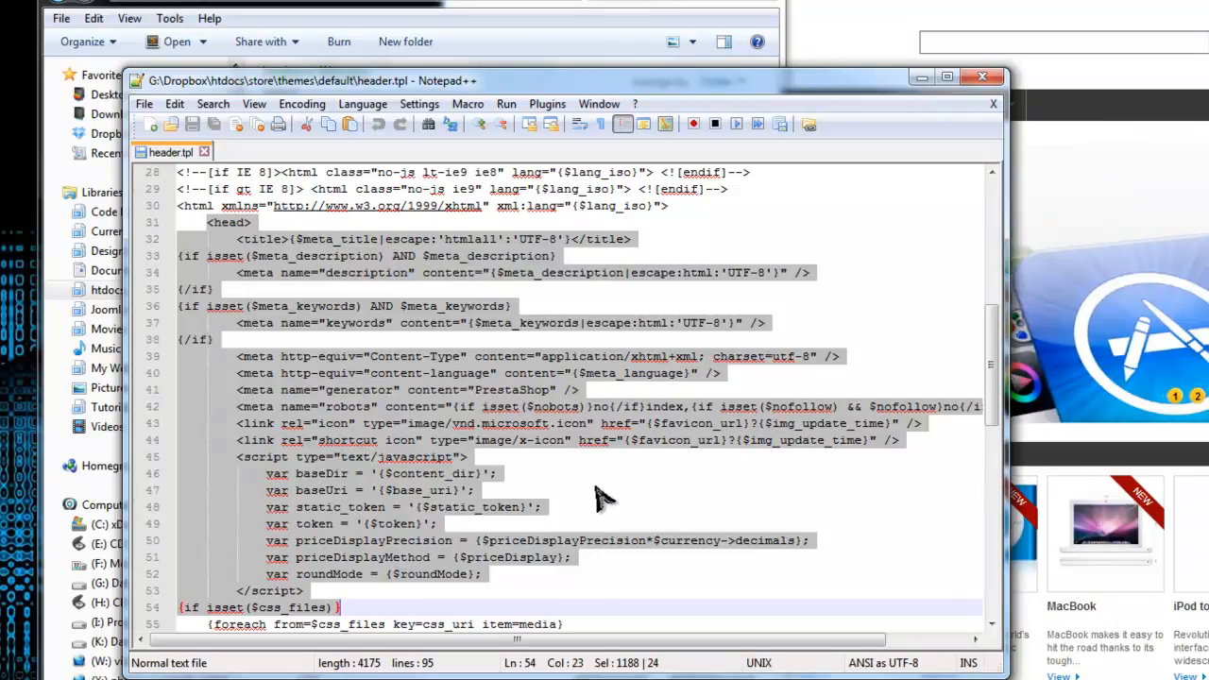
{"action": "left_click", "coordinate": [530, 359]}
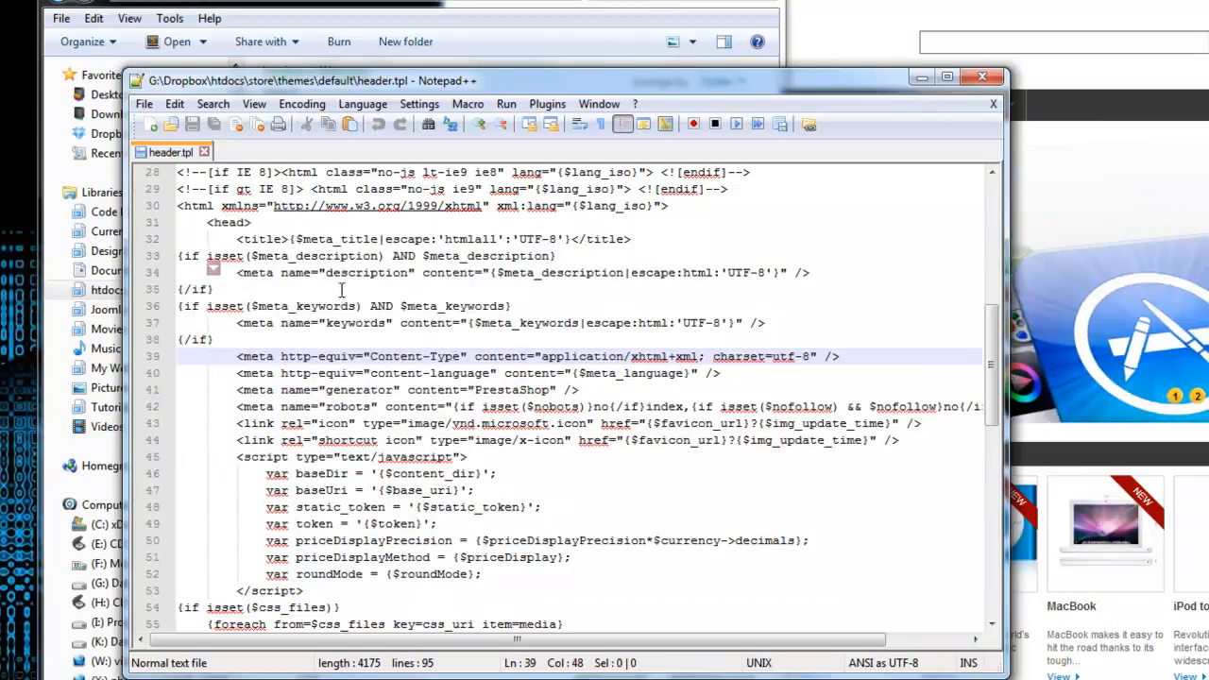
{"action": "left_click_drag", "start_coordinate": [291, 240], "coordinate": [570, 239]}
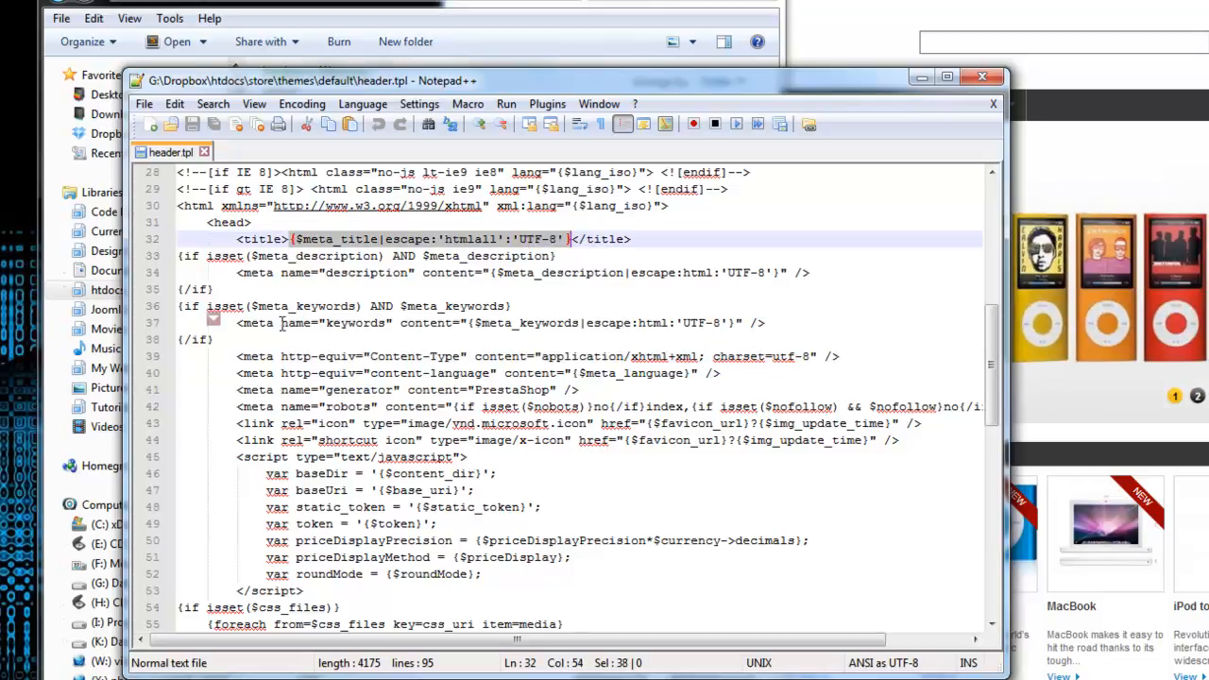
{"action": "left_click", "coordinate": [459, 323]}
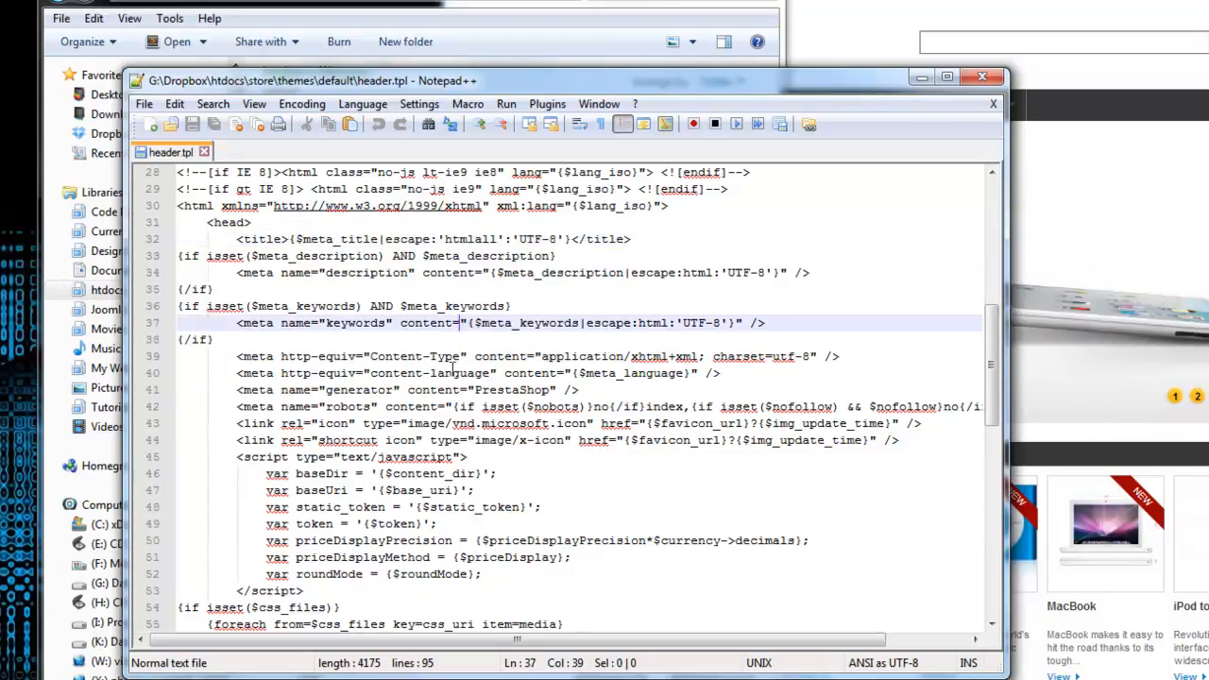
Examine the rest of the head section in header.tpl, from the content-language meta tag and JavaScript variables to the CSS and JS file loops.
{"action": "left_click", "coordinate": [630, 372]}
{"action": "scroll", "coordinate": [630, 372], "scroll_direction": "down", "scroll_amount": 2}
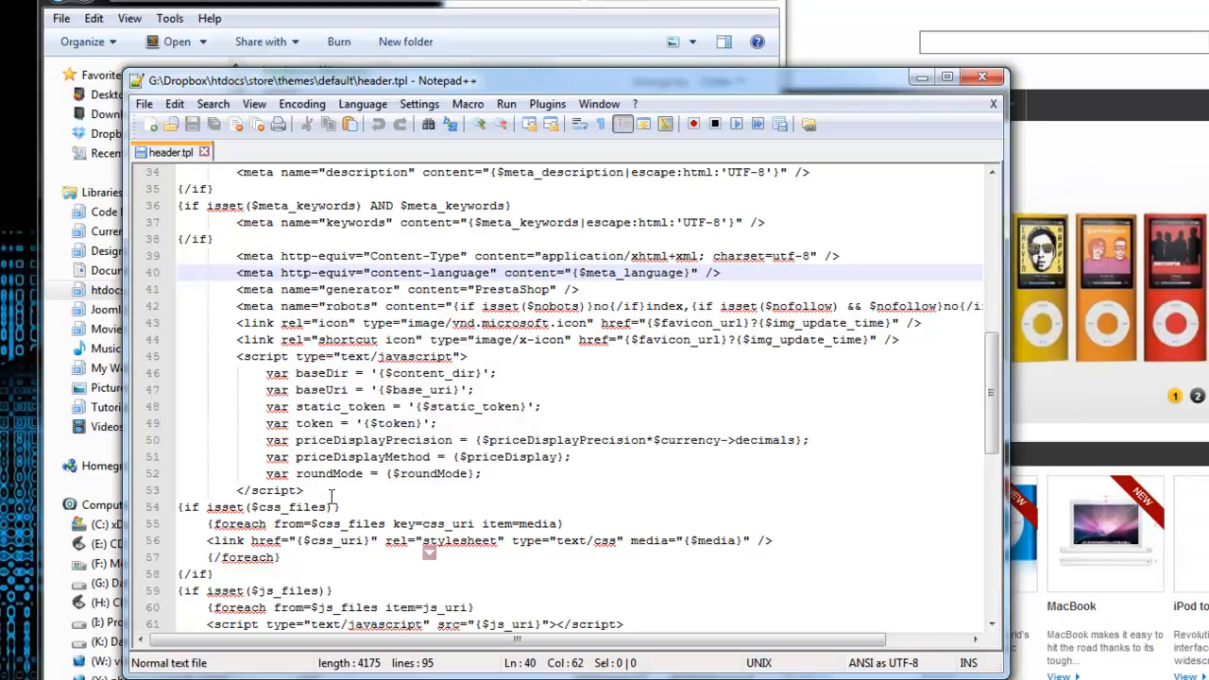
{"action": "left_click", "coordinate": [616, 427]}
{"action": "scroll", "coordinate": [611, 440], "scroll_direction": "down", "scroll_amount": 1}
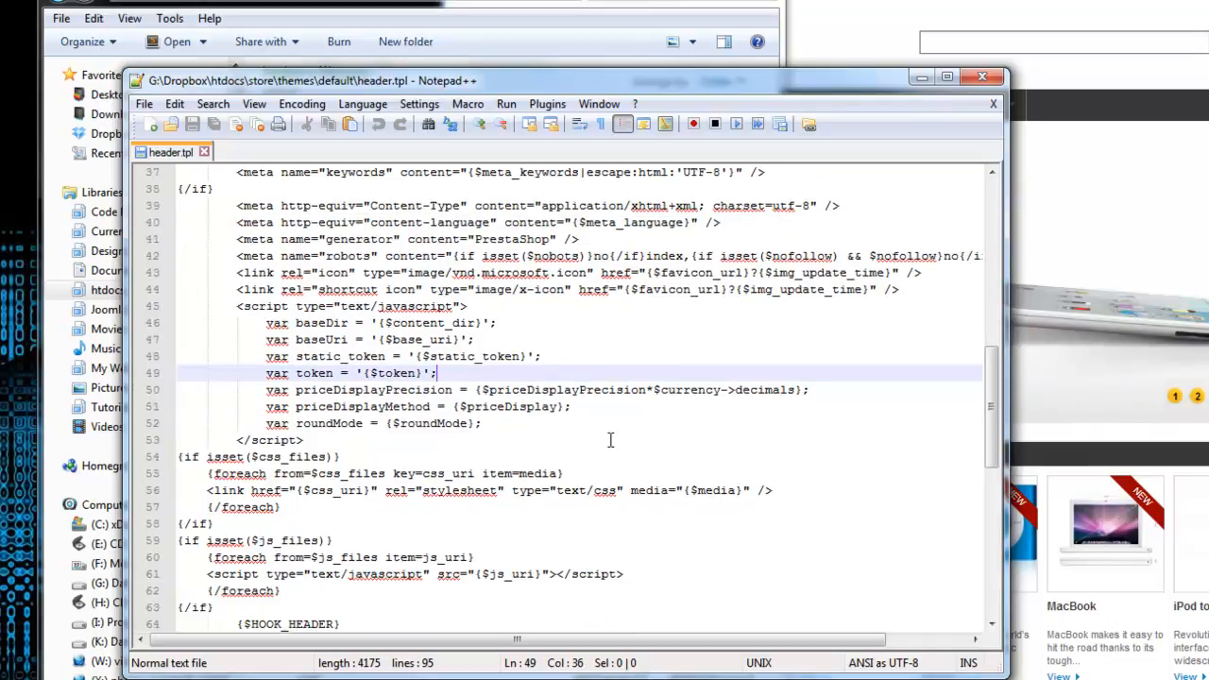
{"action": "scroll", "coordinate": [529, 327], "scroll_direction": "down", "scroll_amount": 5}
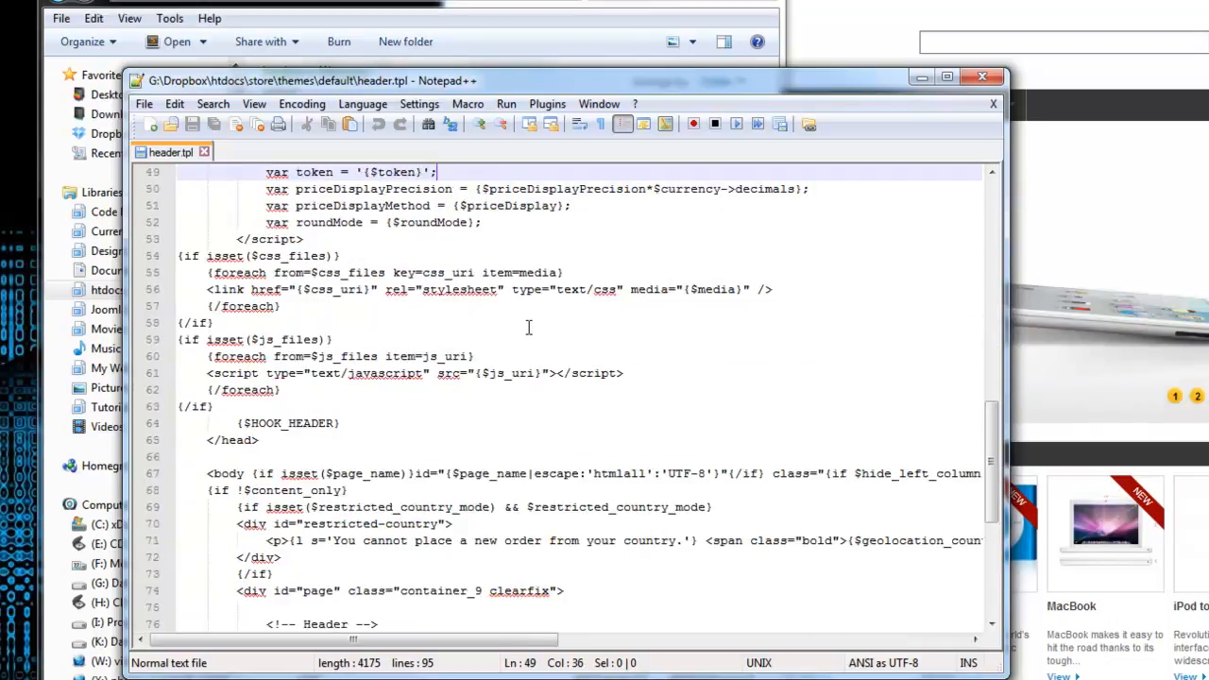
{"action": "scroll", "coordinate": [531, 319], "scroll_direction": "down", "scroll_amount": 1}
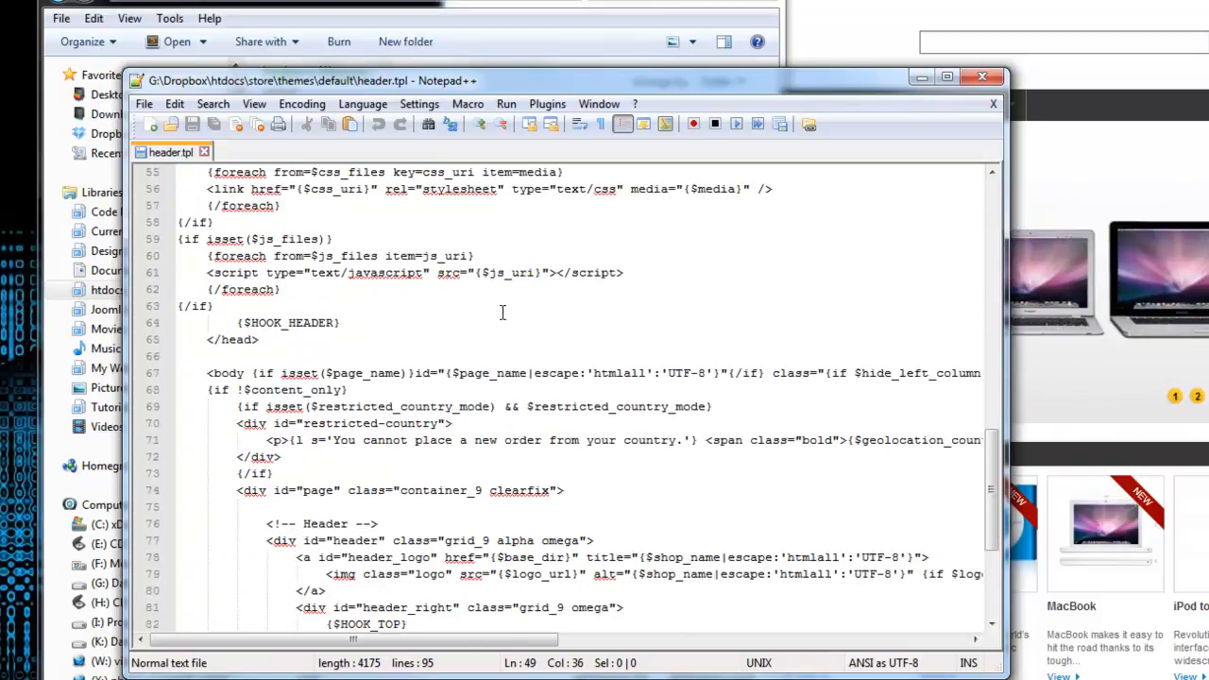
{"action": "scroll", "coordinate": [507, 314], "scroll_direction": "down", "scroll_amount": 3}
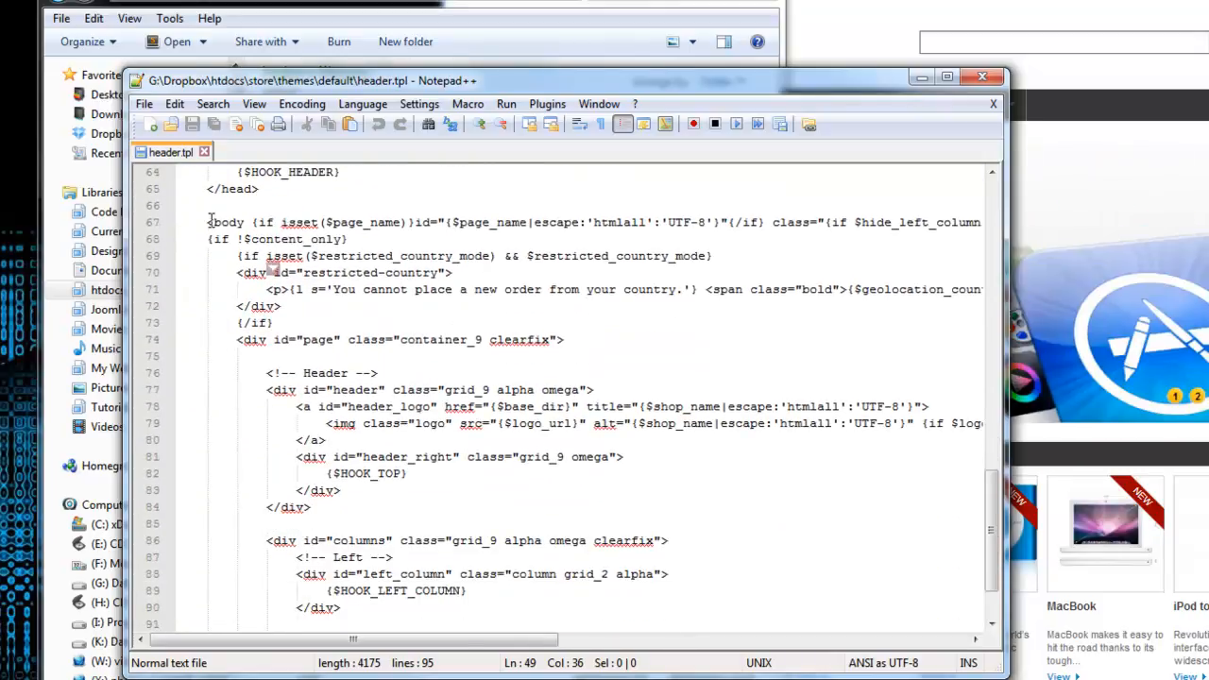
Examine the opening body tag in header.tpl and highlight its page_name condition.
{"action": "double_click", "coordinate": [217, 222]}
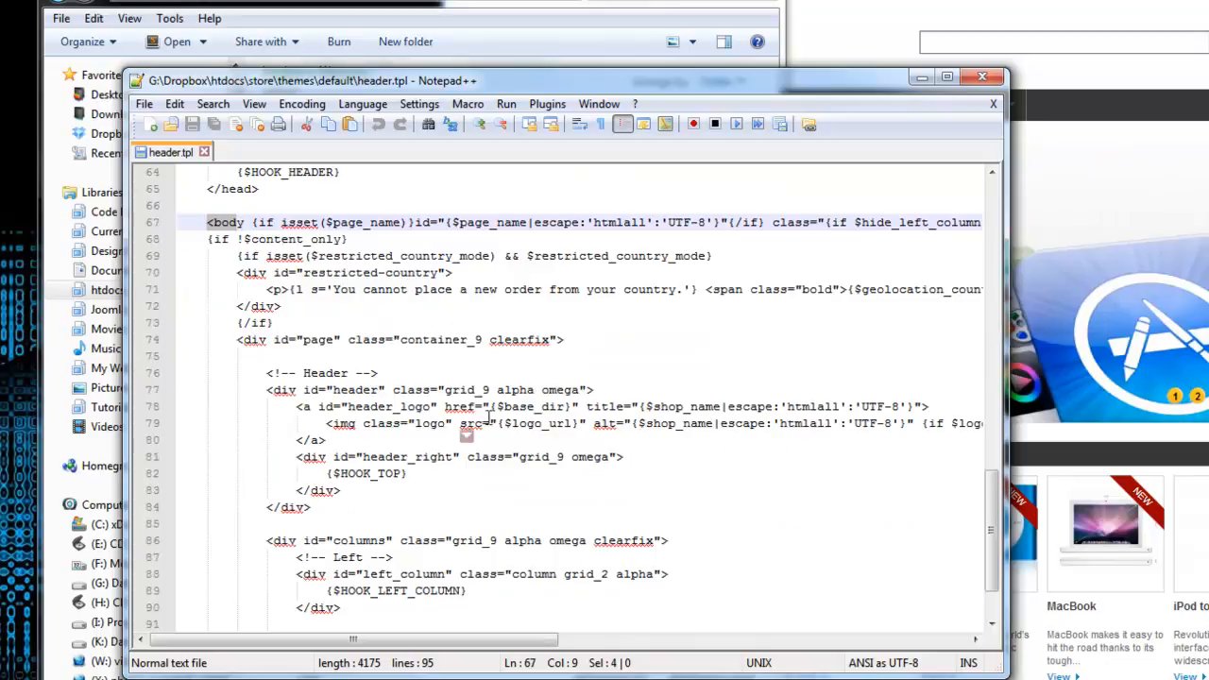
{"action": "left_click", "coordinate": [621, 306]}
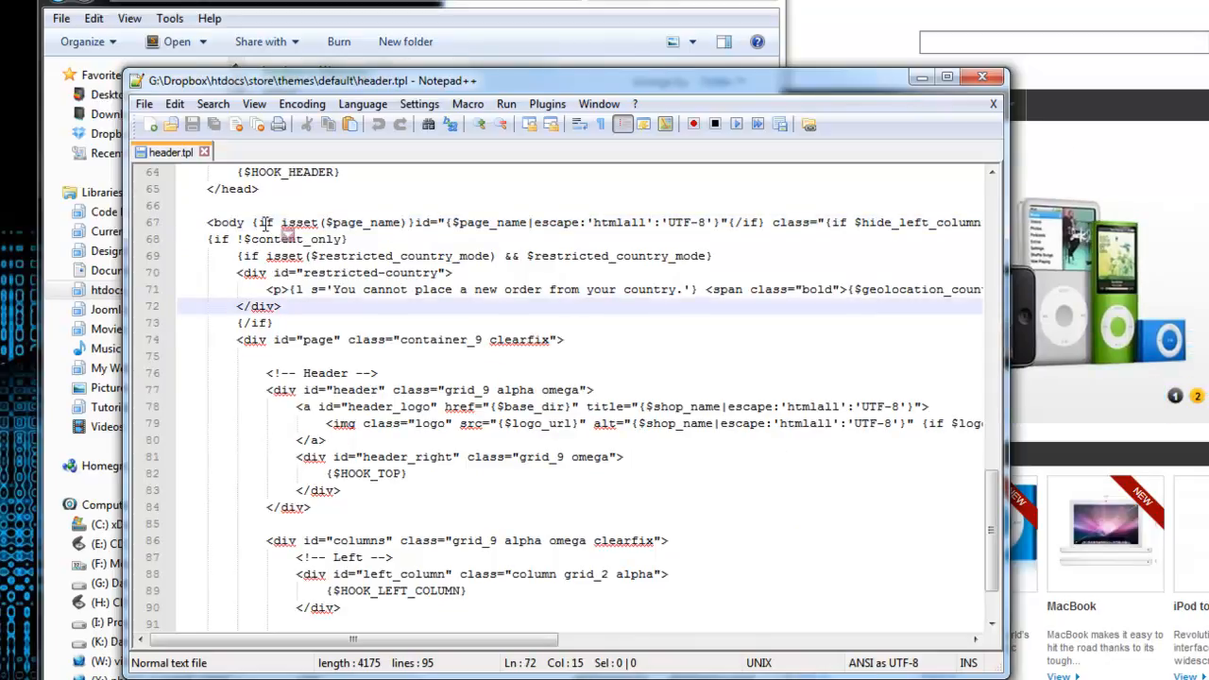
{"action": "left_click_drag", "start_coordinate": [266, 222], "coordinate": [461, 223]}
{"action": "scroll", "coordinate": [601, 417], "scroll_direction": "down", "scroll_amount": 2}
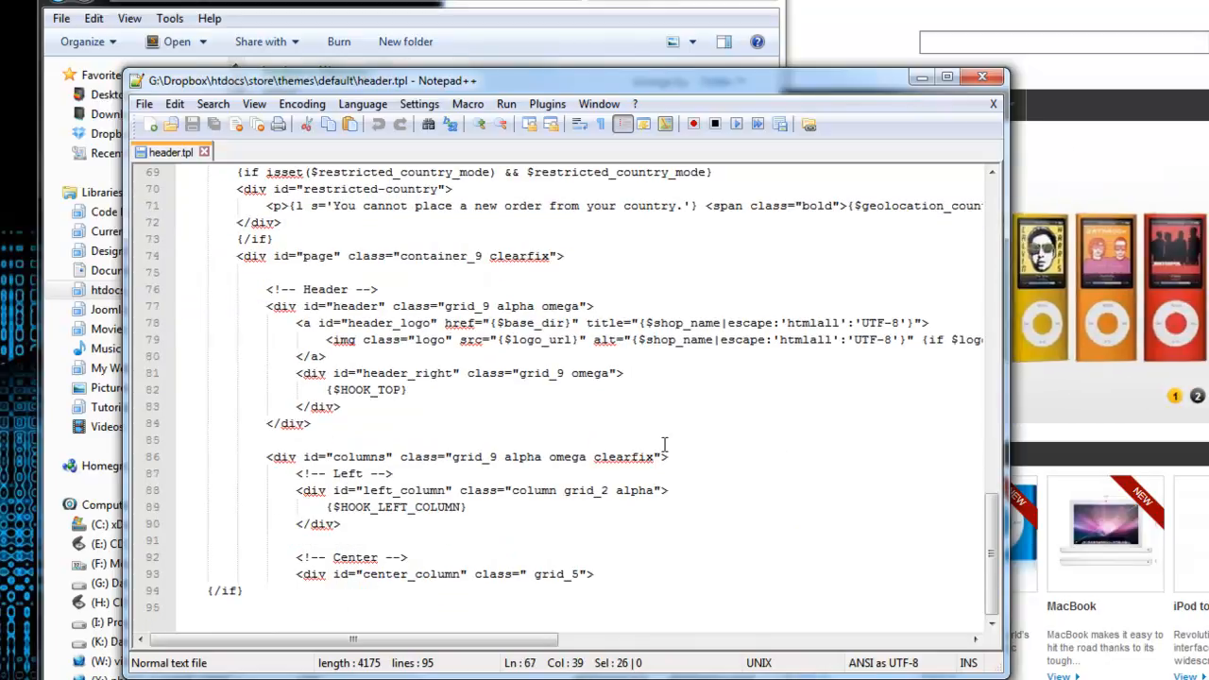
Widen the editor window, highlight the header div block in header.tpl, and compare it with the Lotsagadgets storefront in the browser.
{"action": "scroll", "coordinate": [592, 417], "scroll_direction": "up", "scroll_amount": 1}
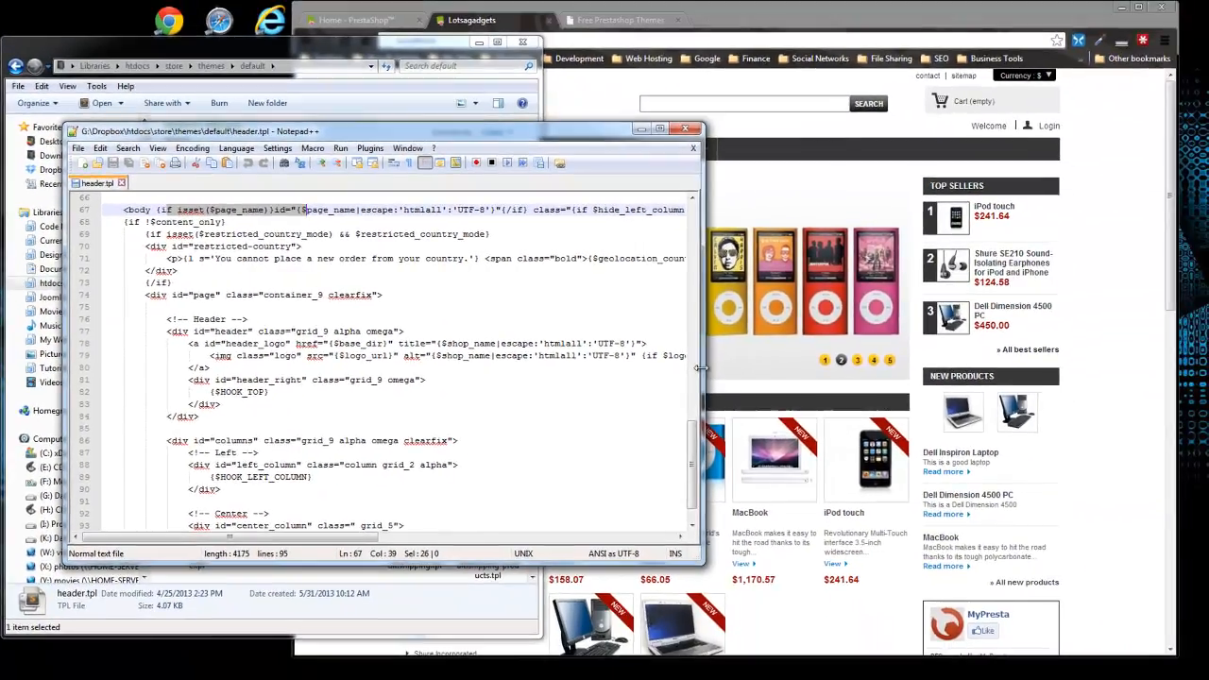
{"action": "left_click_drag", "start_coordinate": [700, 368], "coordinate": [1075, 345]}
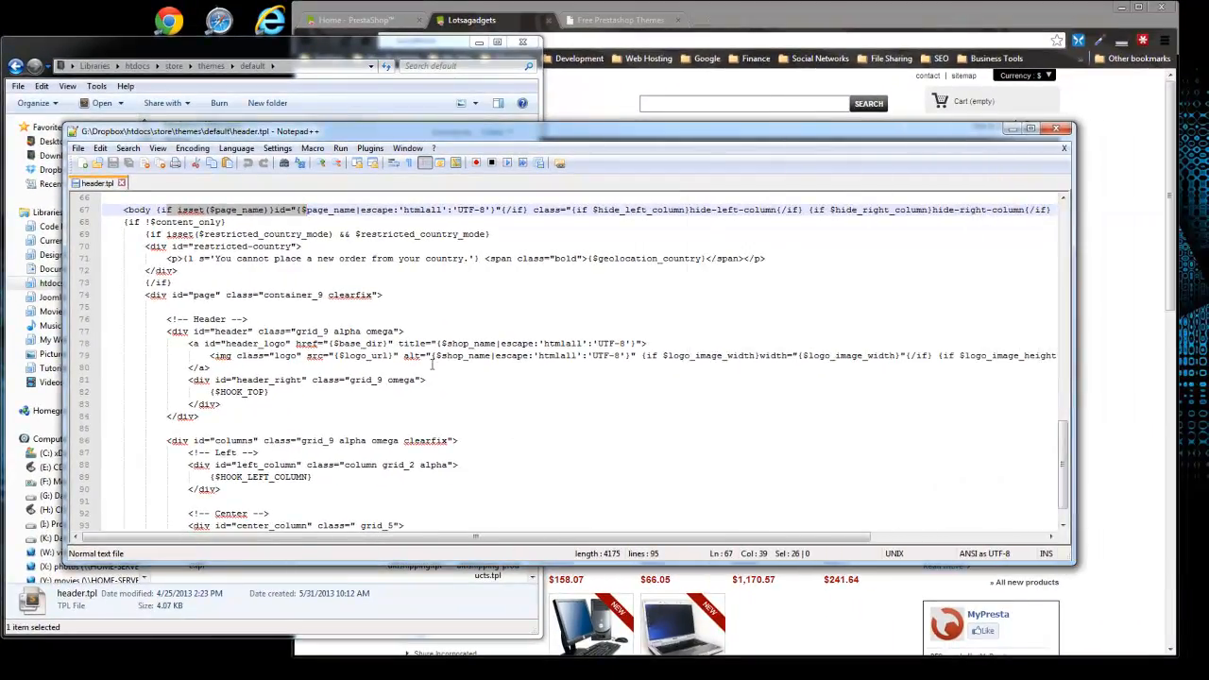
{"action": "left_click", "coordinate": [313, 379]}
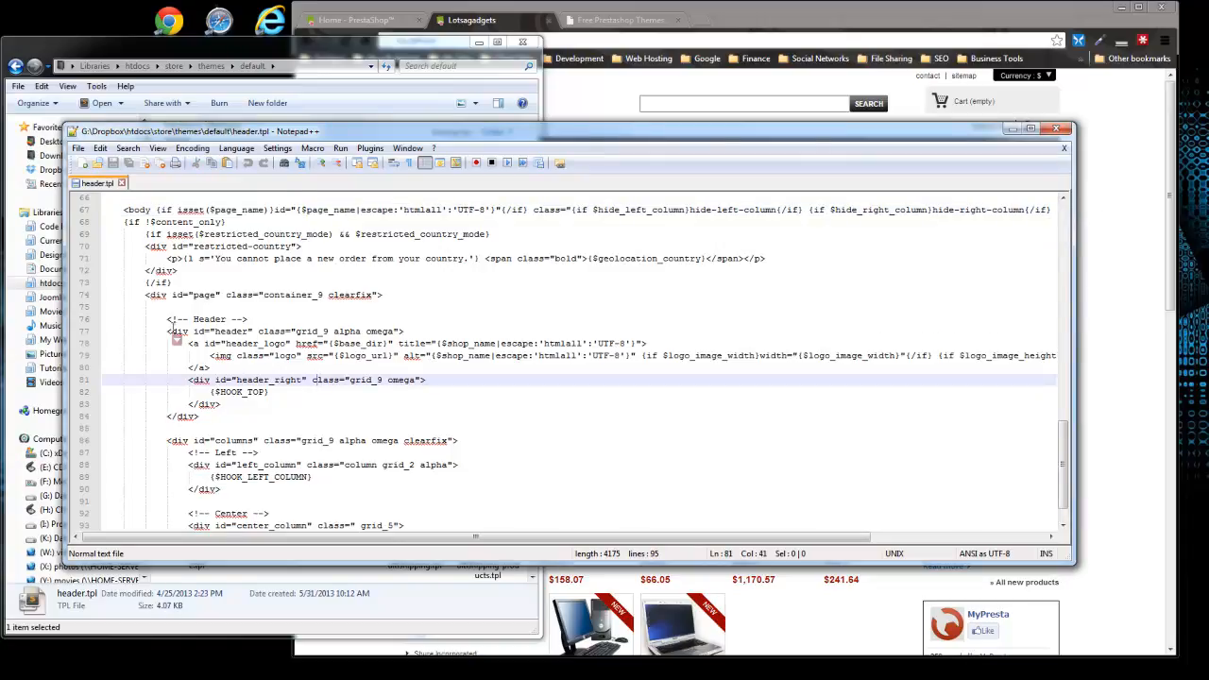
{"action": "left_click_drag", "start_coordinate": [162, 332], "coordinate": [228, 431]}
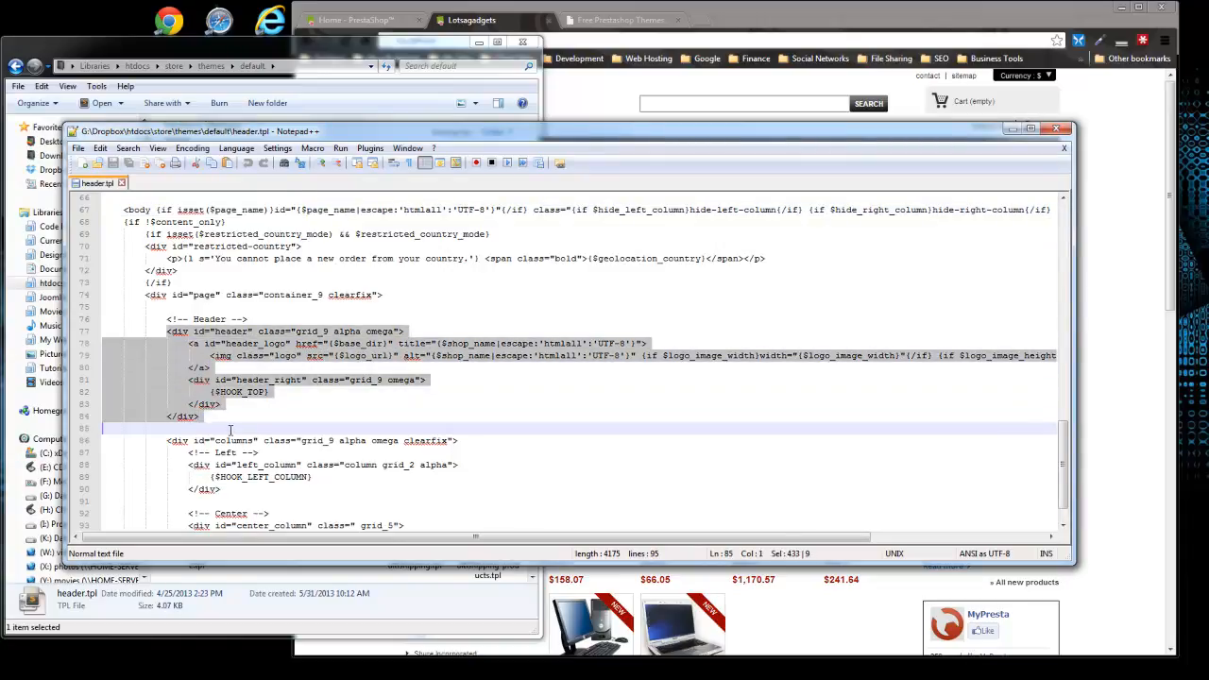
{"action": "left_click", "coordinate": [759, 27]}
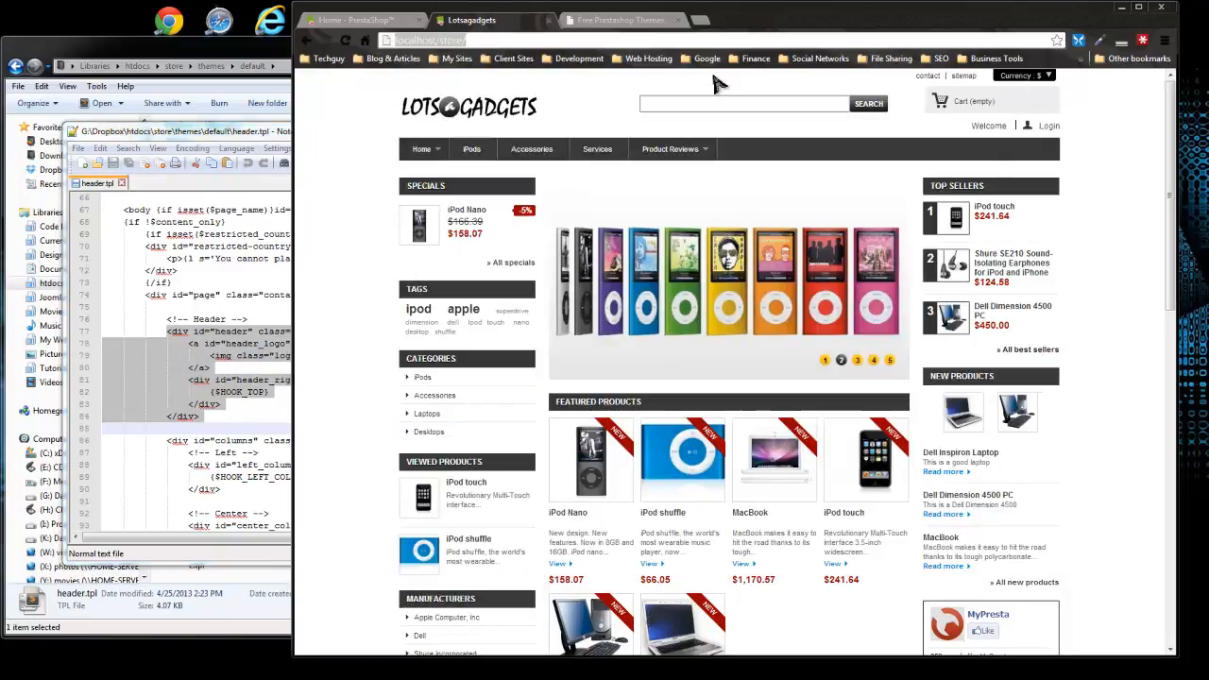
{"action": "left_click", "coordinate": [203, 299]}
{"action": "scroll", "coordinate": [236, 337], "scroll_direction": "down", "scroll_amount": 1}
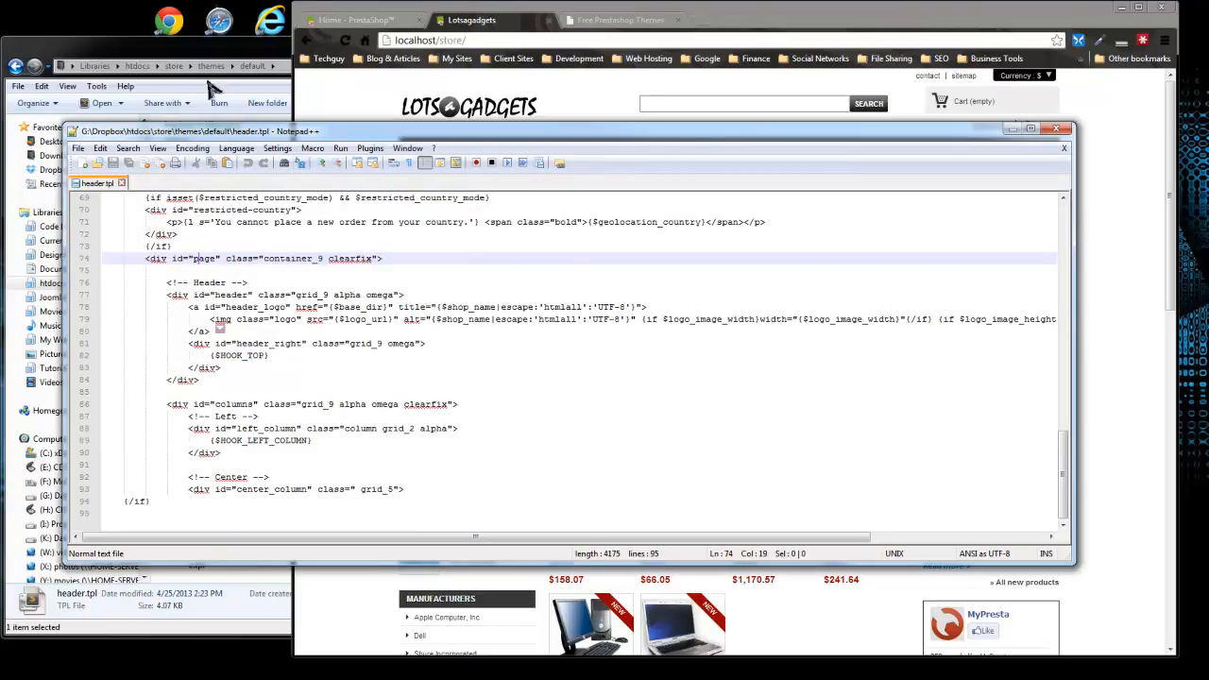
Return to the default theme folder in Windows Explorer and look through the images in its img folder.
{"action": "left_click", "coordinate": [170, 47]}
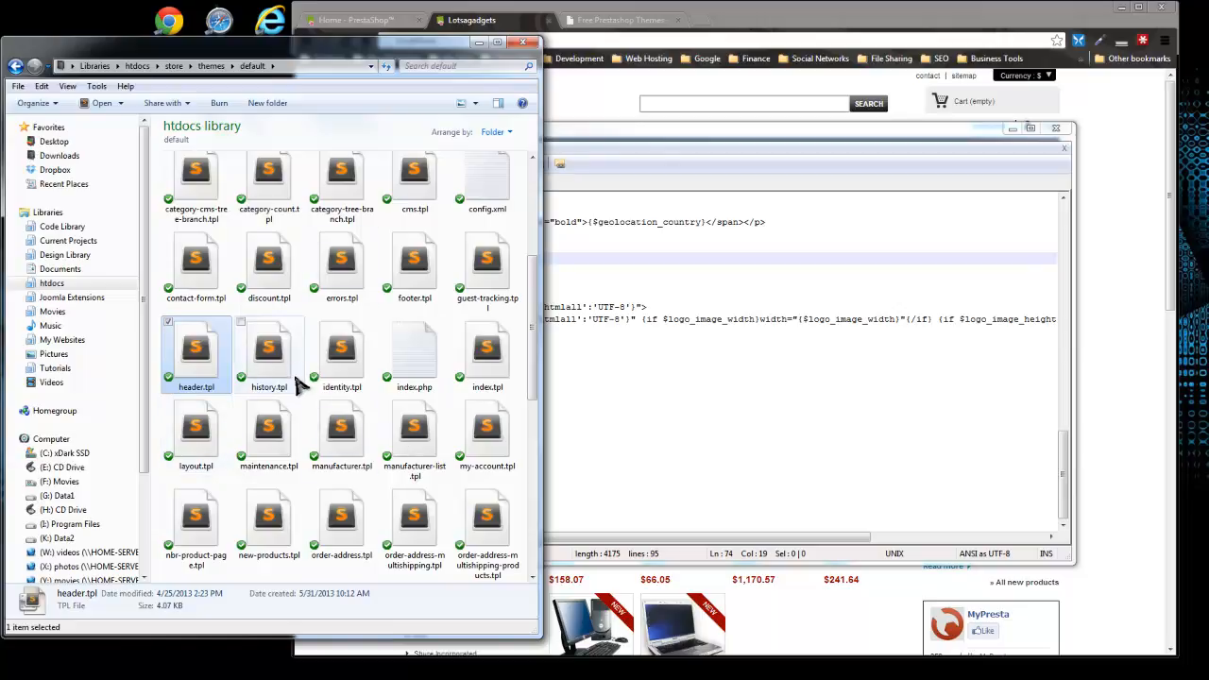
{"action": "scroll", "coordinate": [322, 376], "scroll_direction": "up", "scroll_amount": 3}
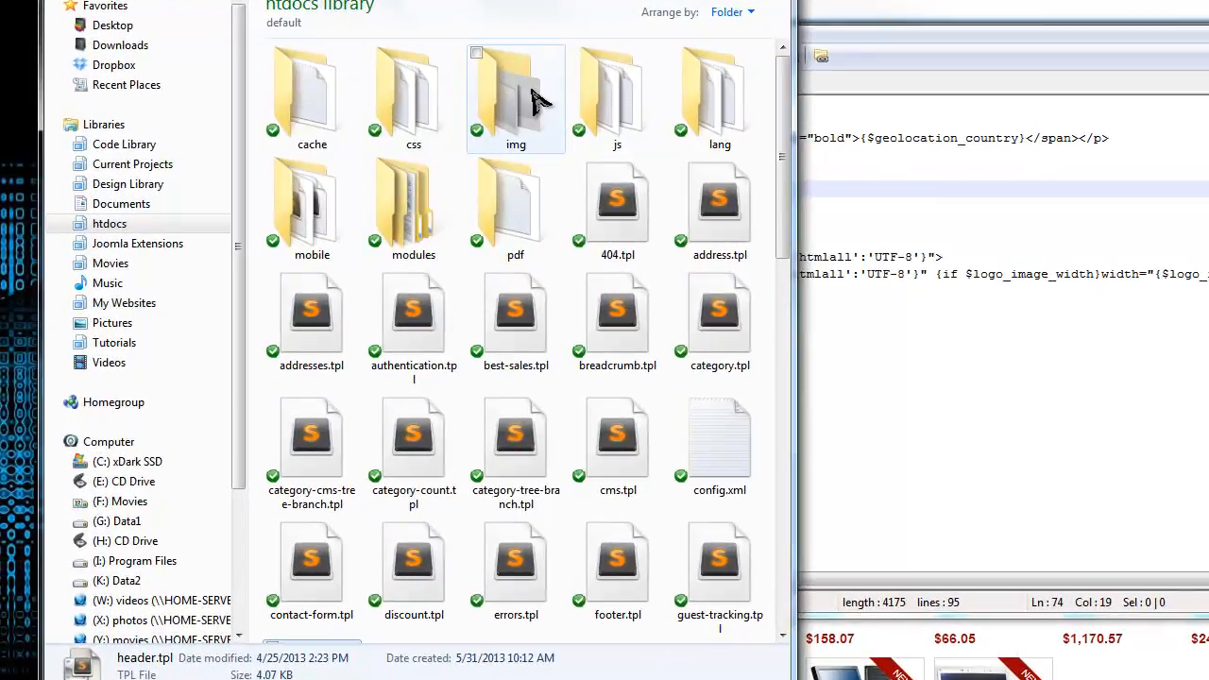
{"action": "double_click", "coordinate": [536, 99]}
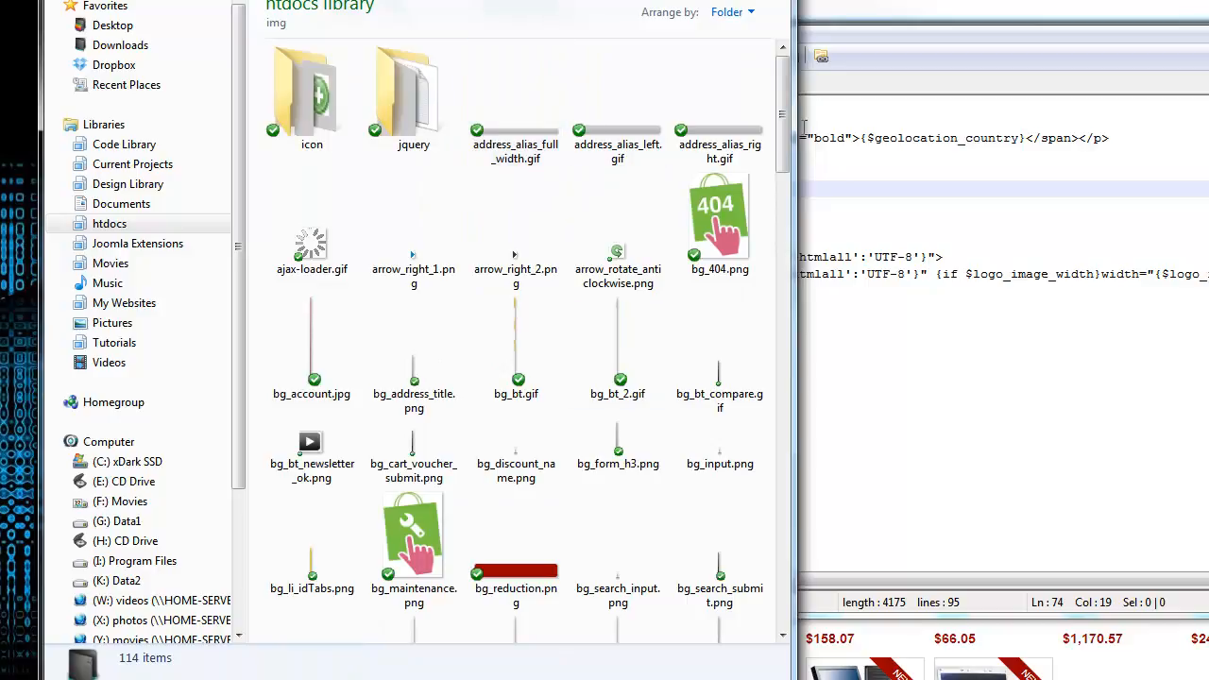
{"action": "left_click_drag", "start_coordinate": [784, 101], "coordinate": [777, 477]}
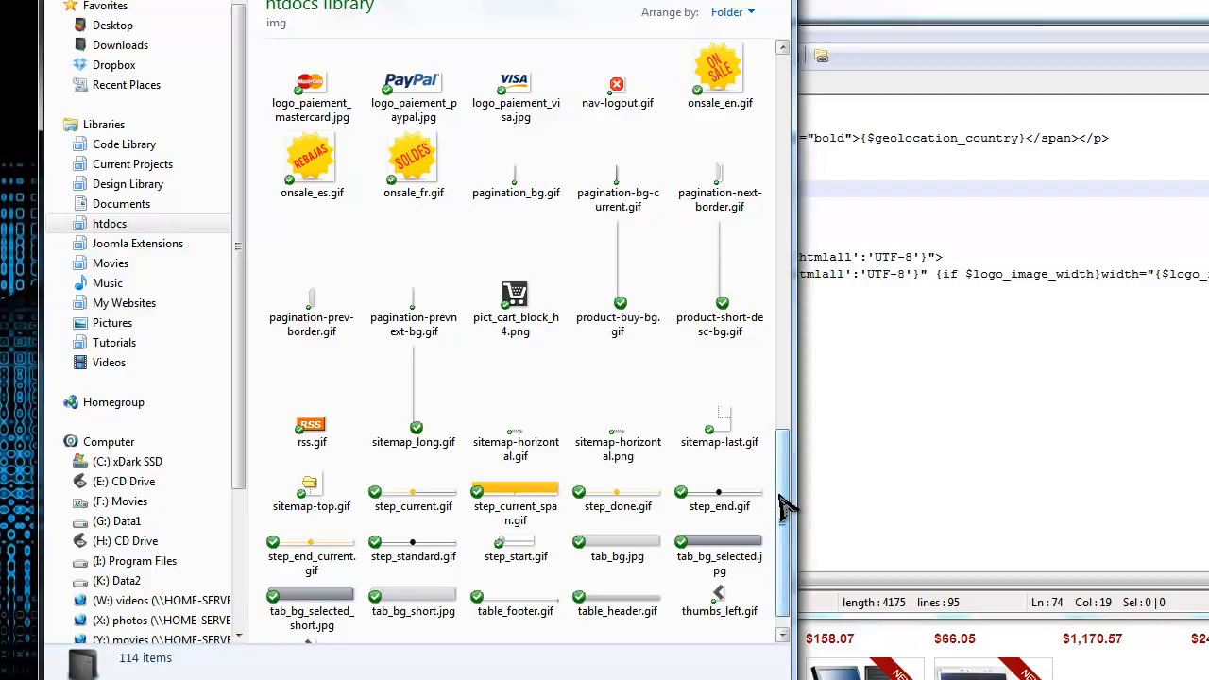
{"action": "left_click_drag", "start_coordinate": [786, 505], "coordinate": [786, 340]}
{"action": "left_click_drag", "start_coordinate": [784, 289], "coordinate": [825, 82]}
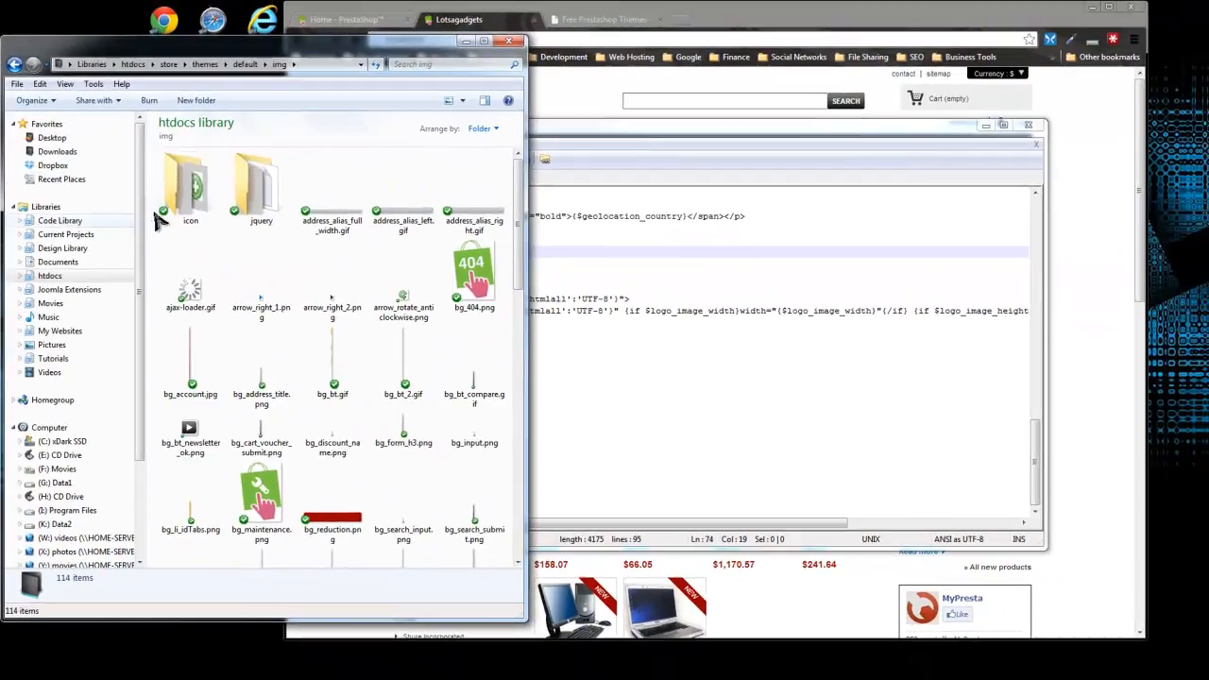
Look inside the jquery subfolder of img and return to the default theme folder.
{"action": "left_click", "coordinate": [415, 94]}
{"action": "double_click", "coordinate": [265, 185]}
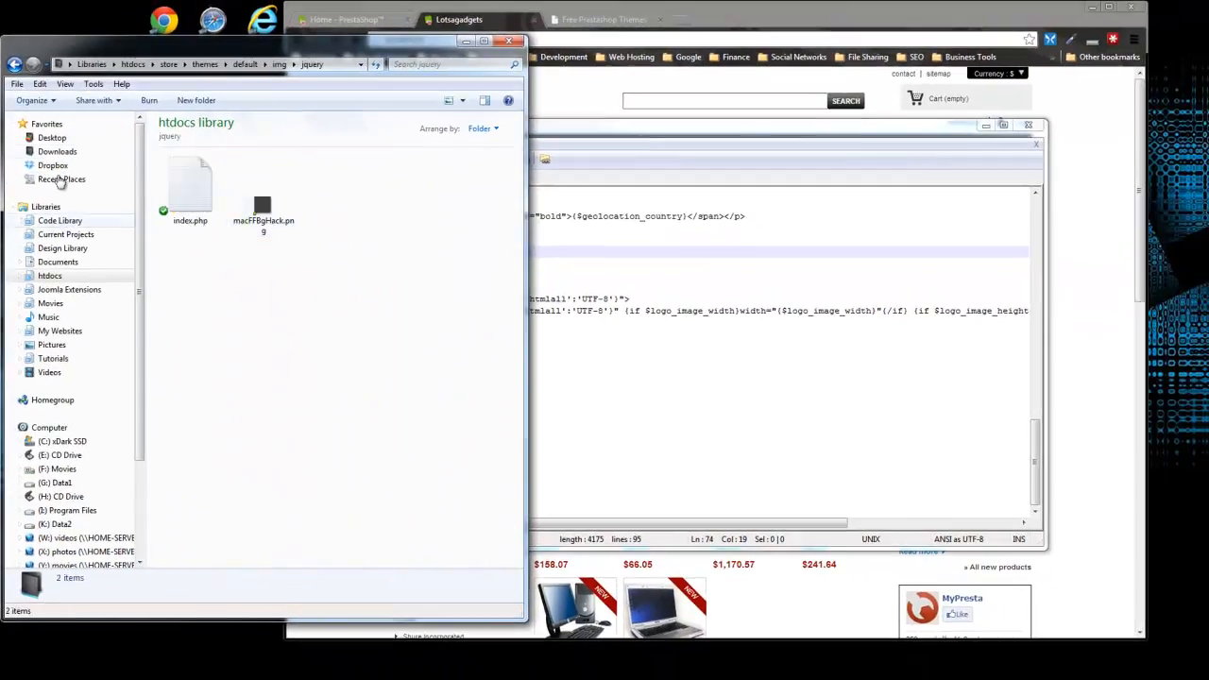
{"action": "left_click", "coordinate": [14, 63]}
{"action": "left_click", "coordinate": [14, 63]}
Look through the stylesheets in the theme's css folder and return to the default theme folder.
{"action": "left_click", "coordinate": [253, 193]}
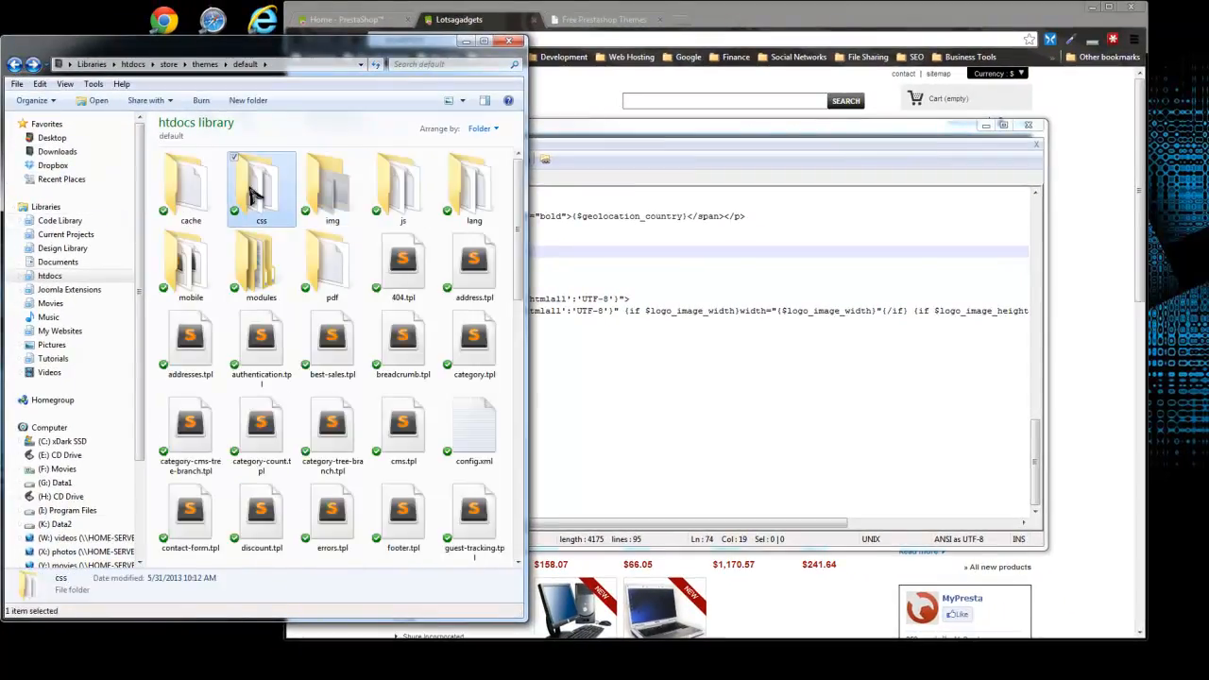
{"action": "double_click", "coordinate": [253, 193]}
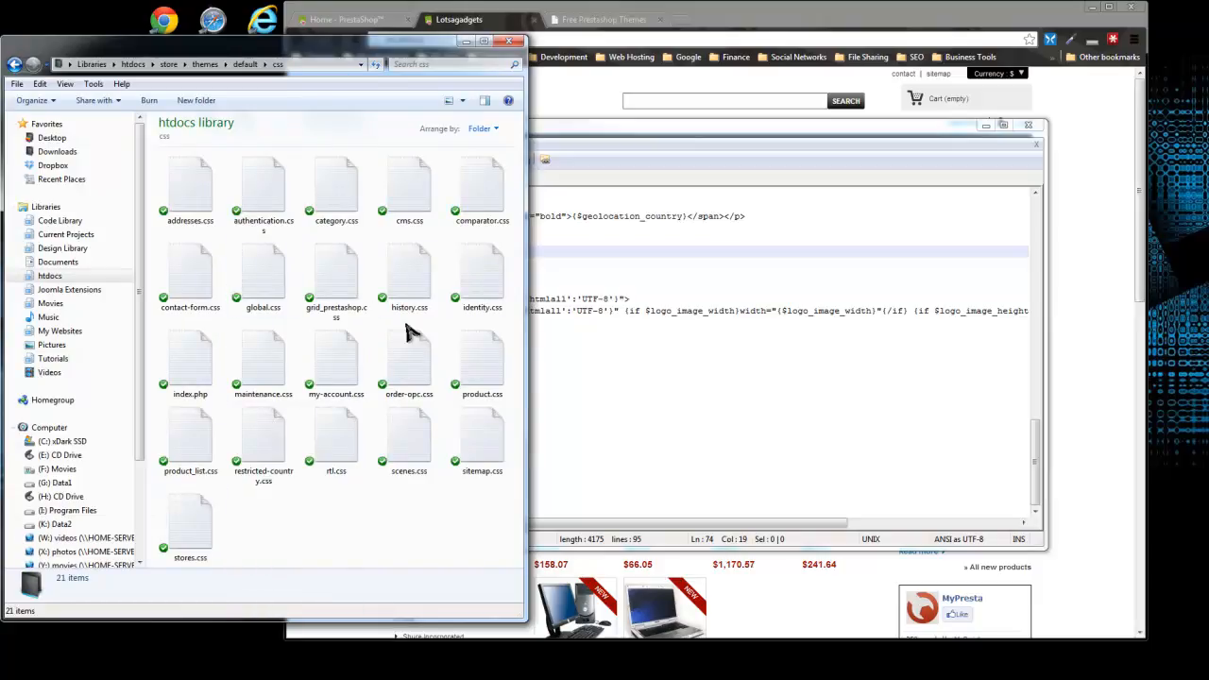
{"action": "left_click", "coordinate": [14, 64]}
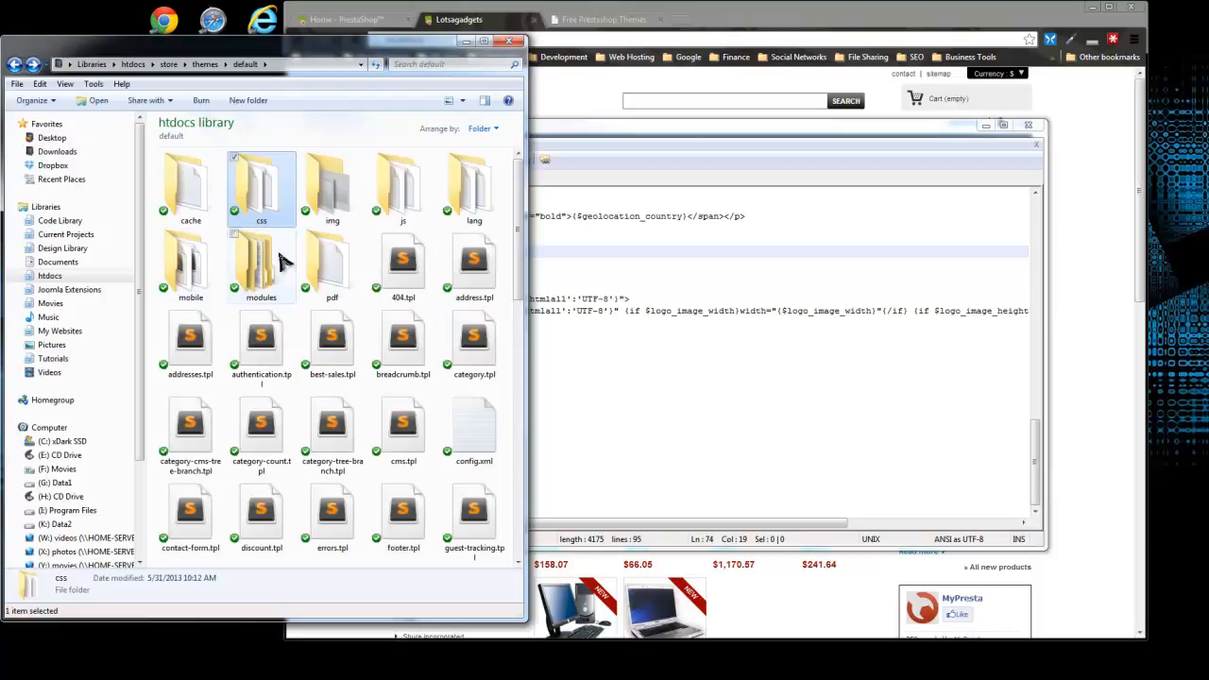
Close Notepad++ and move the default theme folder window to the other side of the desktop.
{"action": "left_click", "coordinate": [742, 141]}
{"action": "left_click", "coordinate": [1033, 127]}
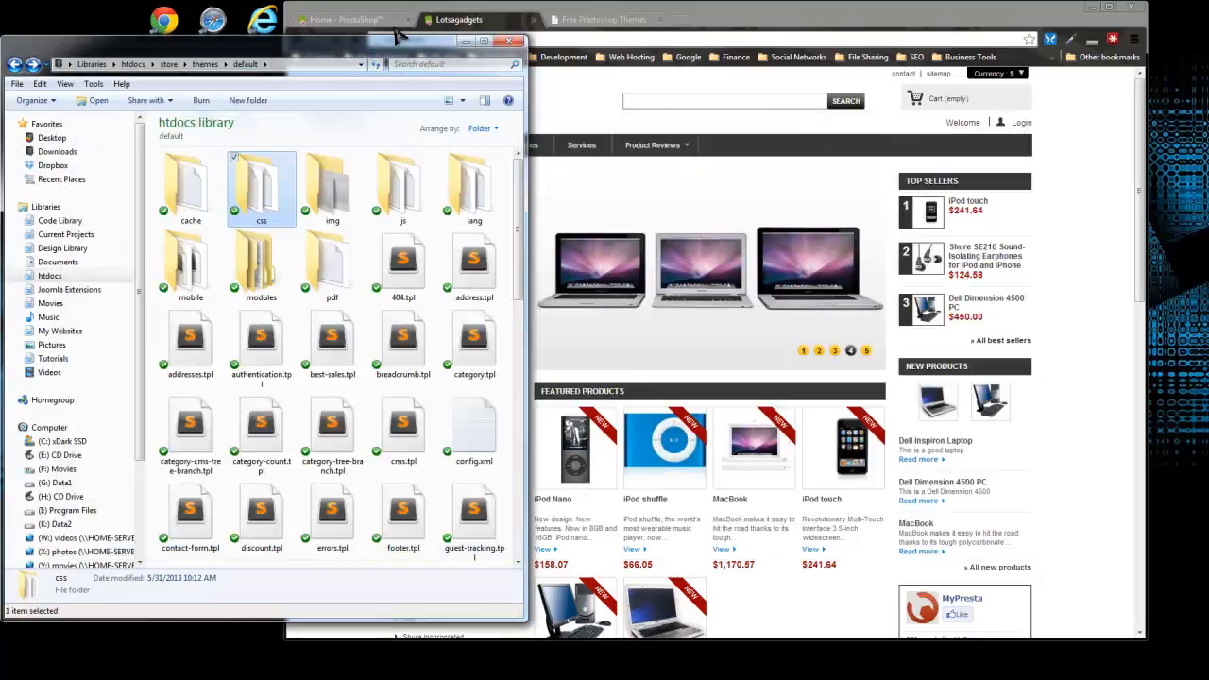
{"action": "left_click_drag", "start_coordinate": [356, 49], "coordinate": [1032, 75]}
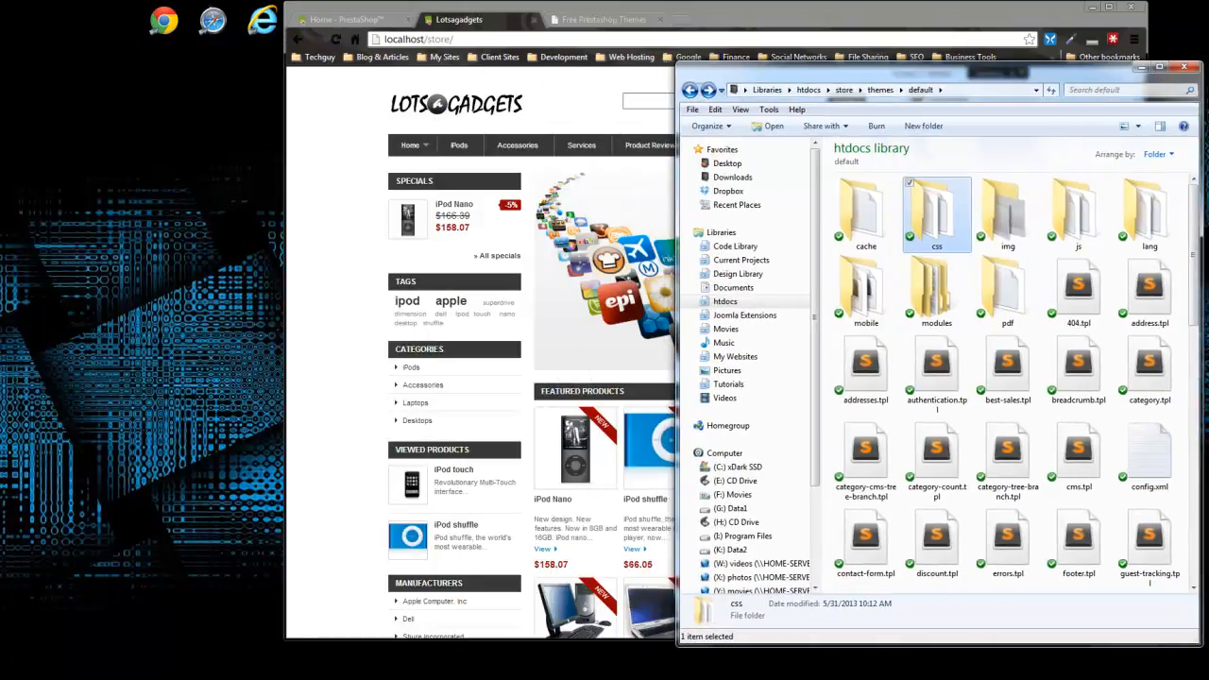
In a second Explorer window, go from Current Projects > Ecommerce Videos to the Program Files folder of Chapter Five's Section Three - Themes.
{"action": "key", "text": "super+e"}
{"action": "left_click_drag", "start_coordinate": [850, 87], "coordinate": [170, 49]}
{"action": "left_click", "coordinate": [95, 232]}
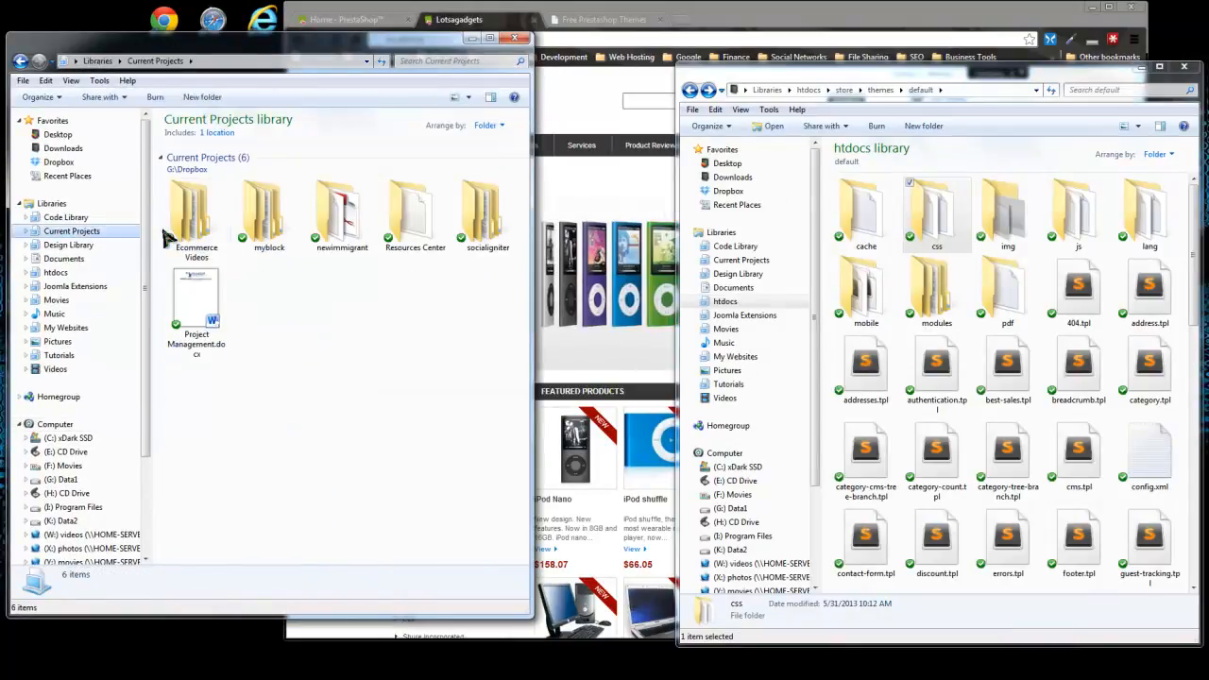
{"action": "double_click", "coordinate": [195, 255]}
{"action": "double_click", "coordinate": [267, 206]}
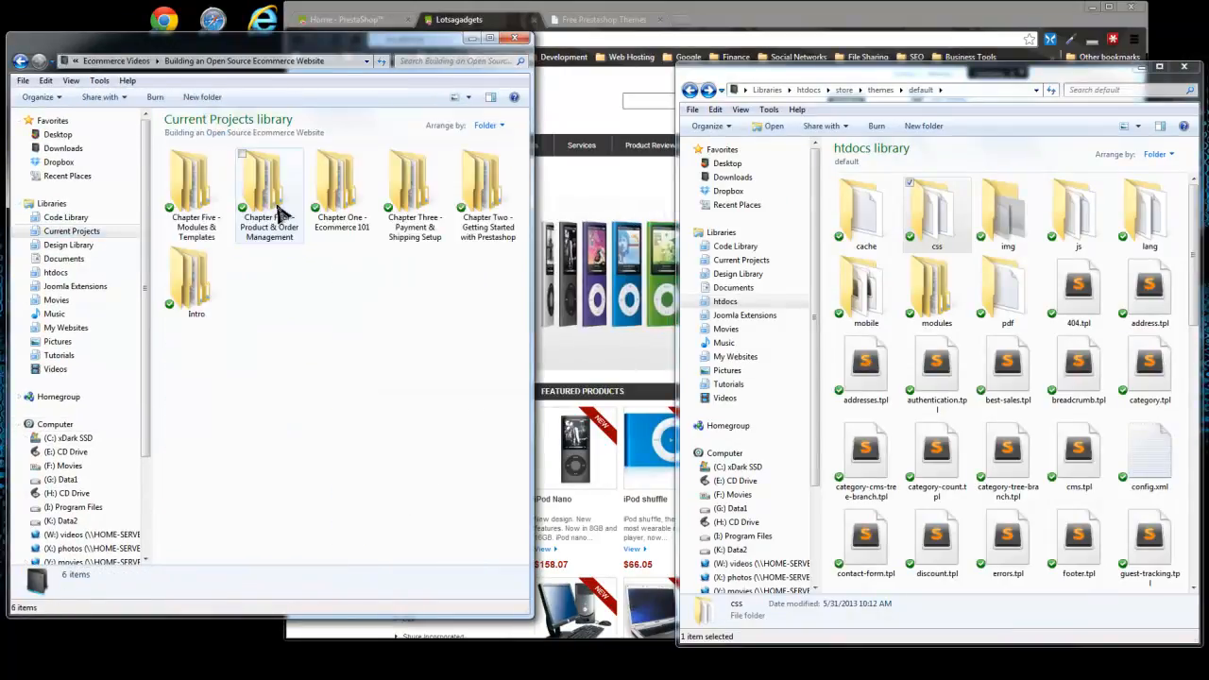
{"action": "double_click", "coordinate": [175, 180]}
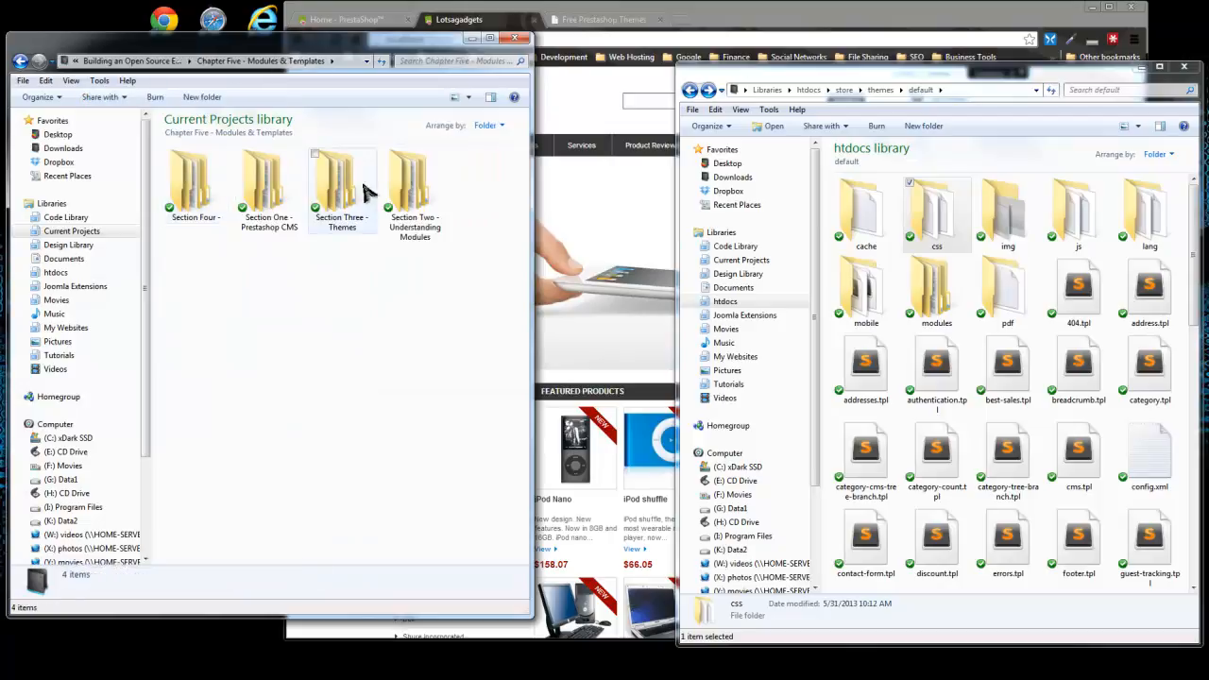
{"action": "double_click", "coordinate": [365, 191]}
{"action": "double_click", "coordinate": [260, 187]}
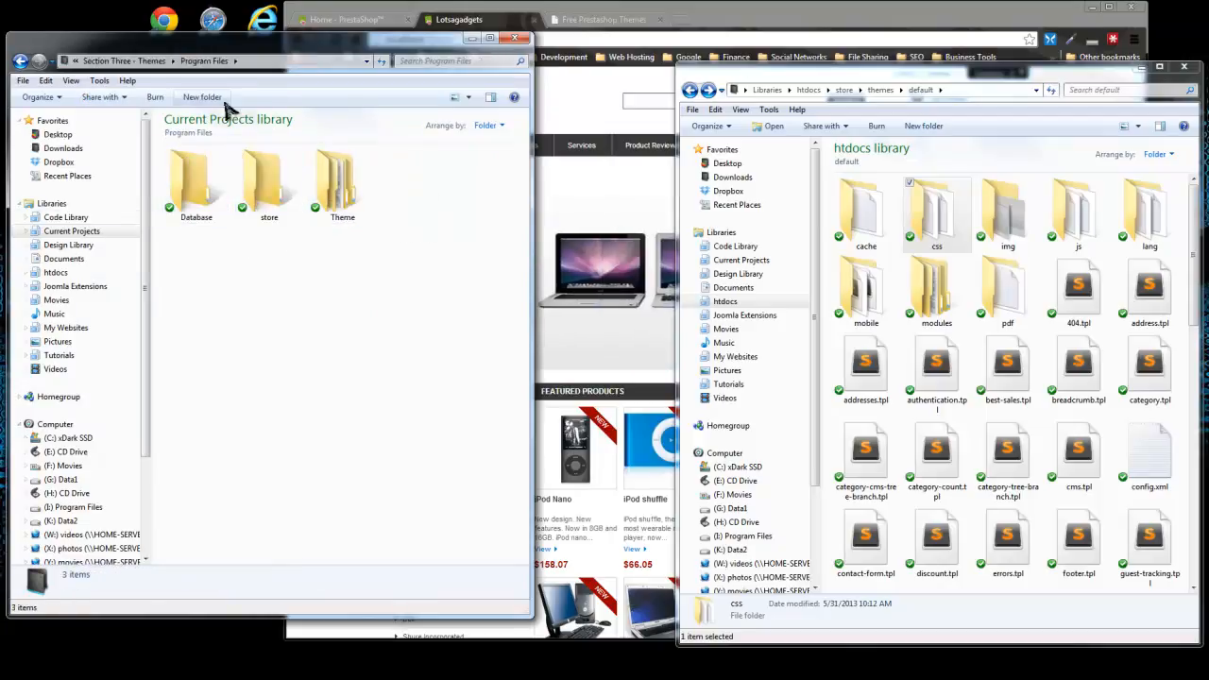
Open the Theme folder, look inside redtheme, and return to the Theme folder.
{"action": "left_click", "coordinate": [343, 181]}
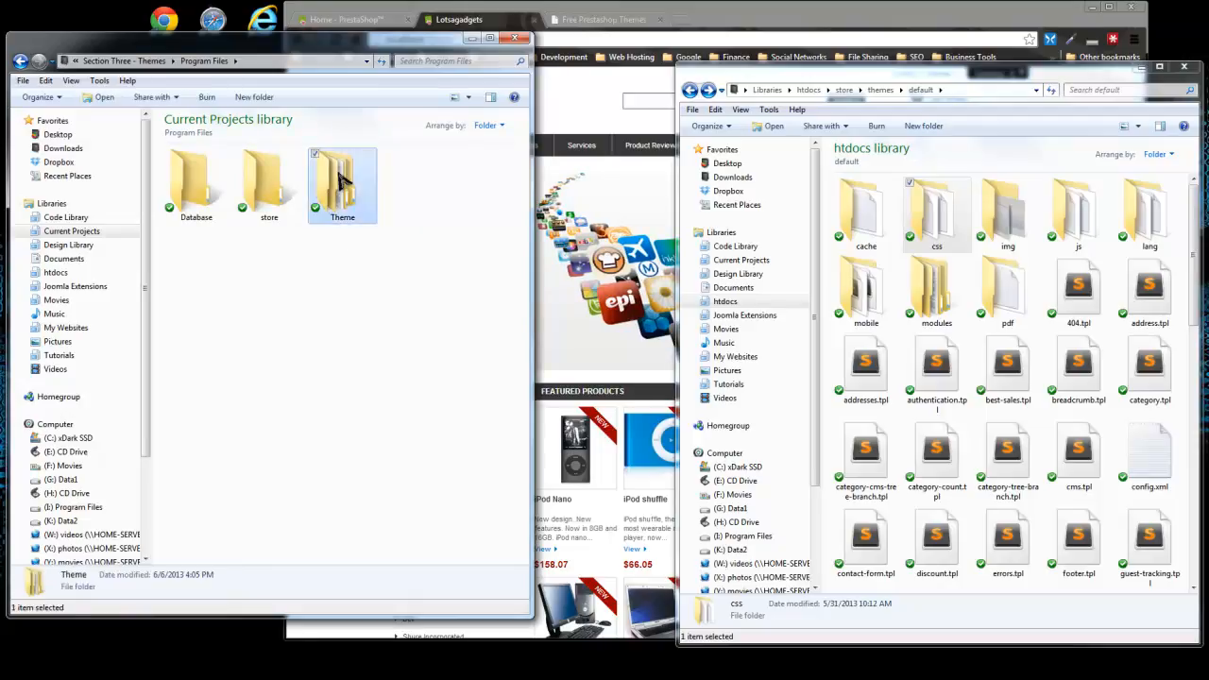
{"action": "double_click", "coordinate": [343, 182]}
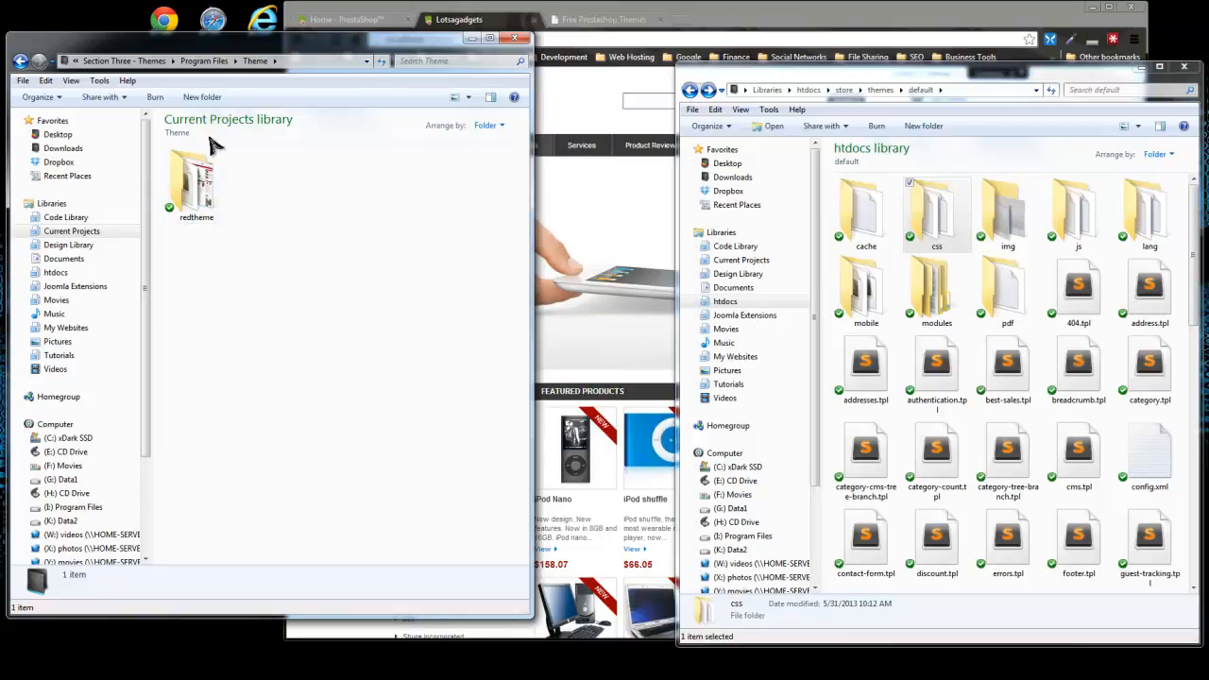
{"action": "double_click", "coordinate": [191, 178]}
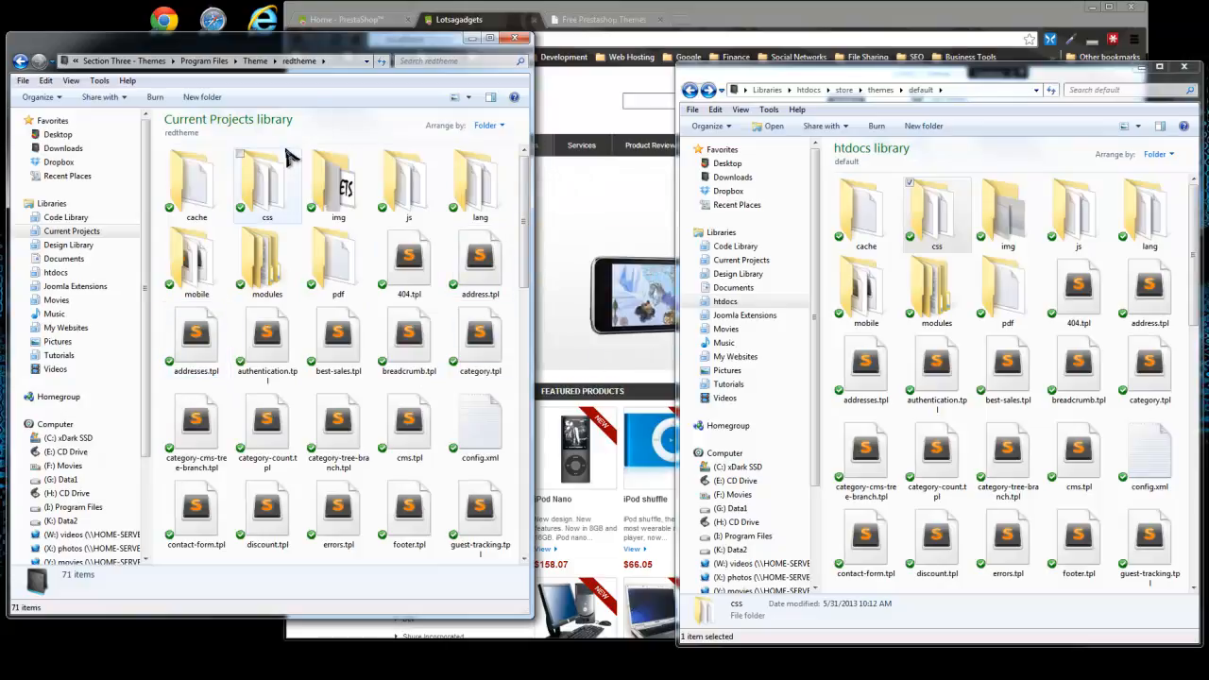
{"action": "left_click", "coordinate": [20, 61]}
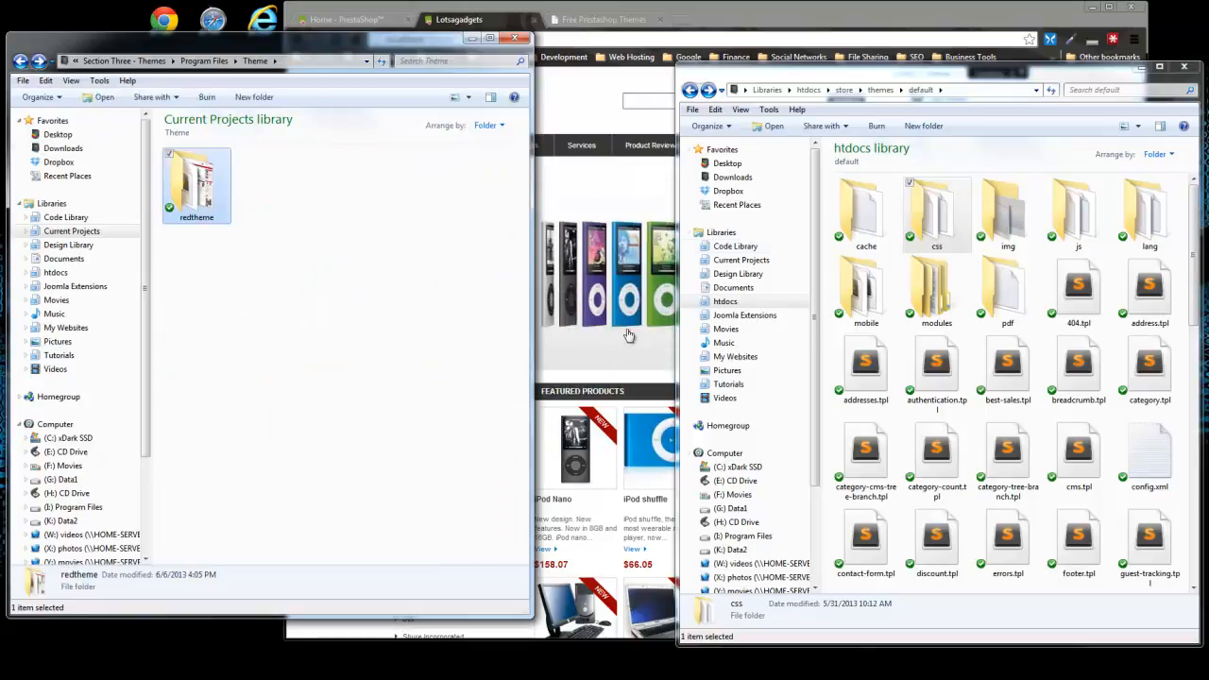
Align the default theme window beside the Theme window and navigate it to the store's themes folder.
{"action": "left_click_drag", "start_coordinate": [850, 77], "coordinate": [856, 44]}
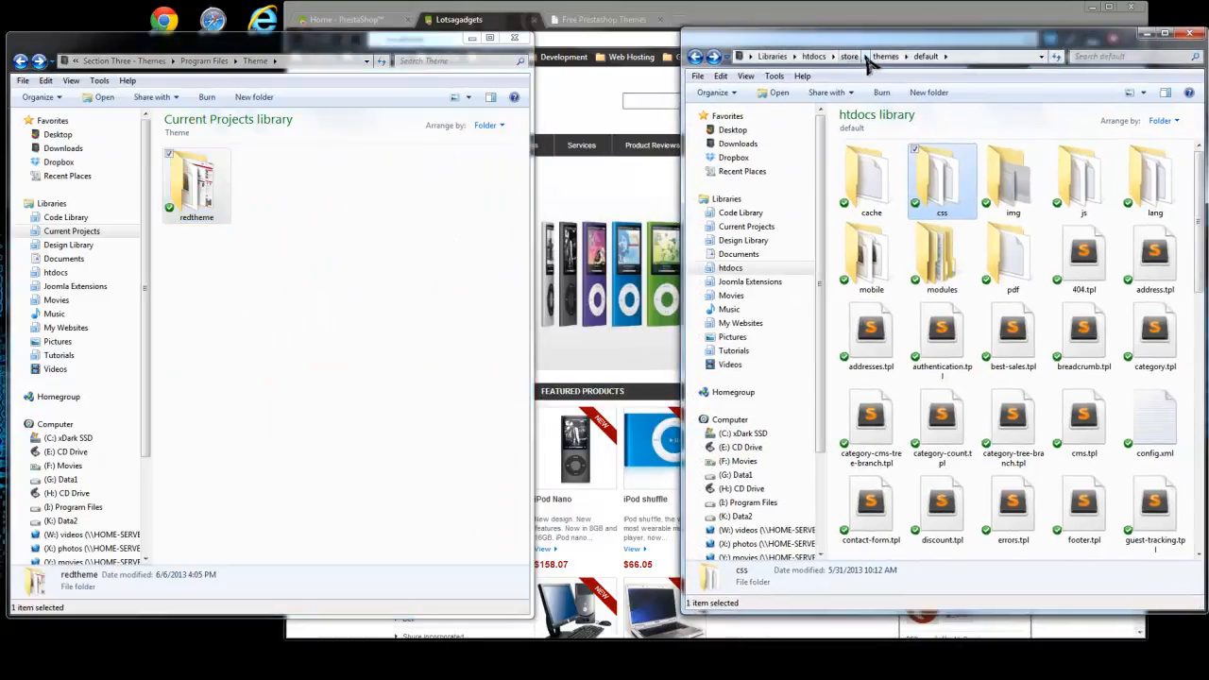
{"action": "left_click", "coordinate": [849, 57]}
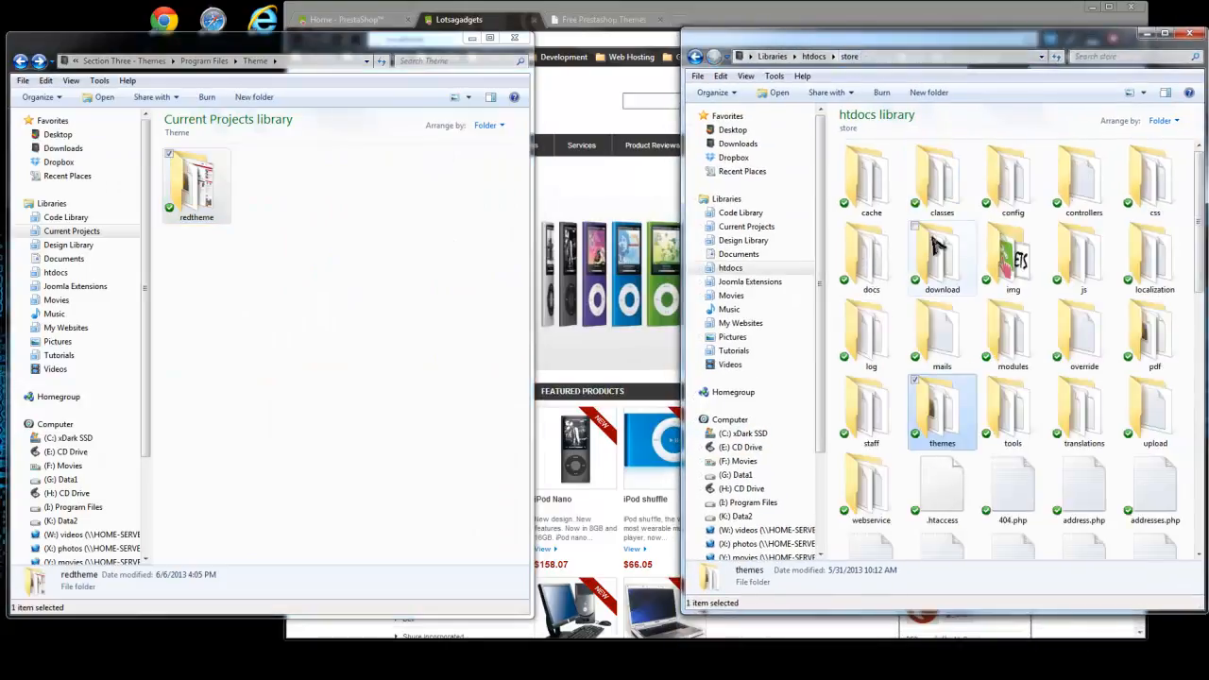
{"action": "double_click", "coordinate": [942, 408]}
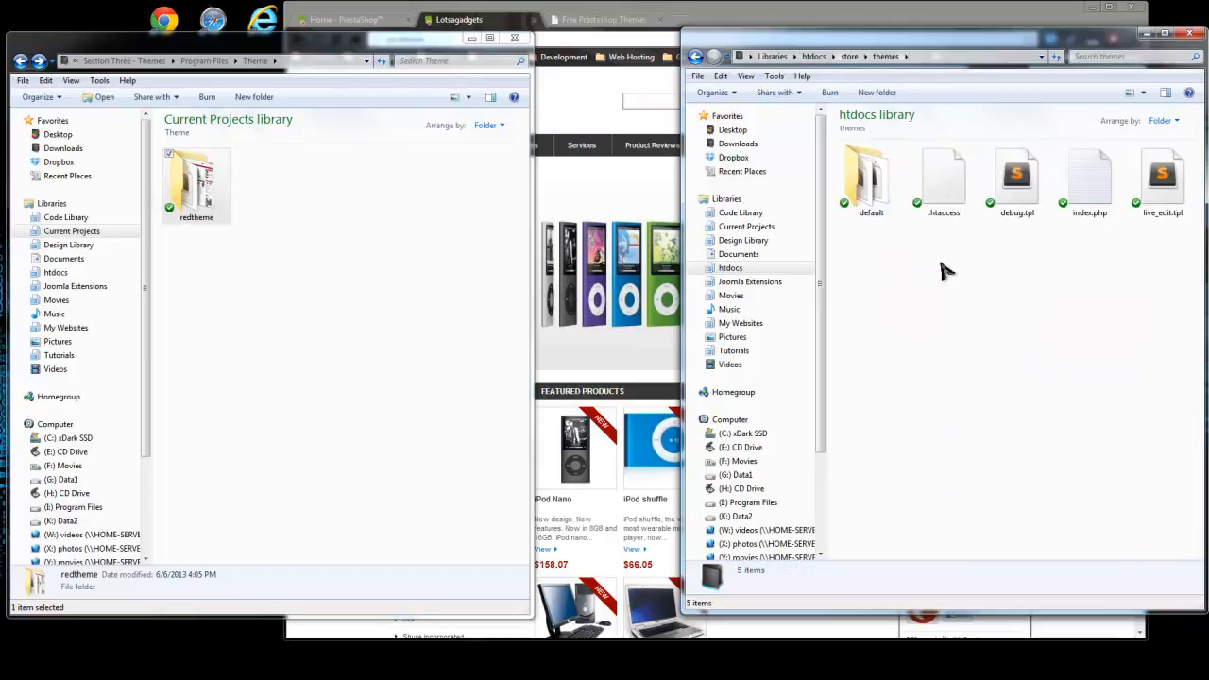
Copy the redtheme folder from the Theme folder into the store's themes folder.
{"action": "right_click", "coordinate": [201, 187]}
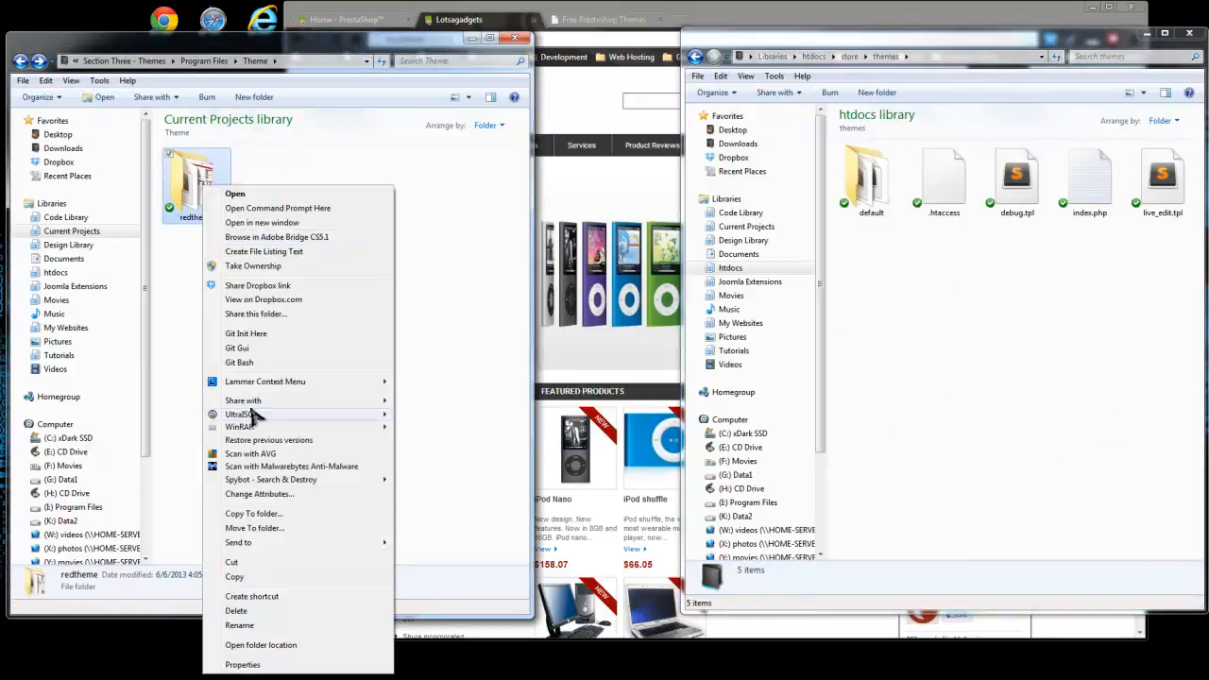
{"action": "left_click", "coordinate": [234, 578]}
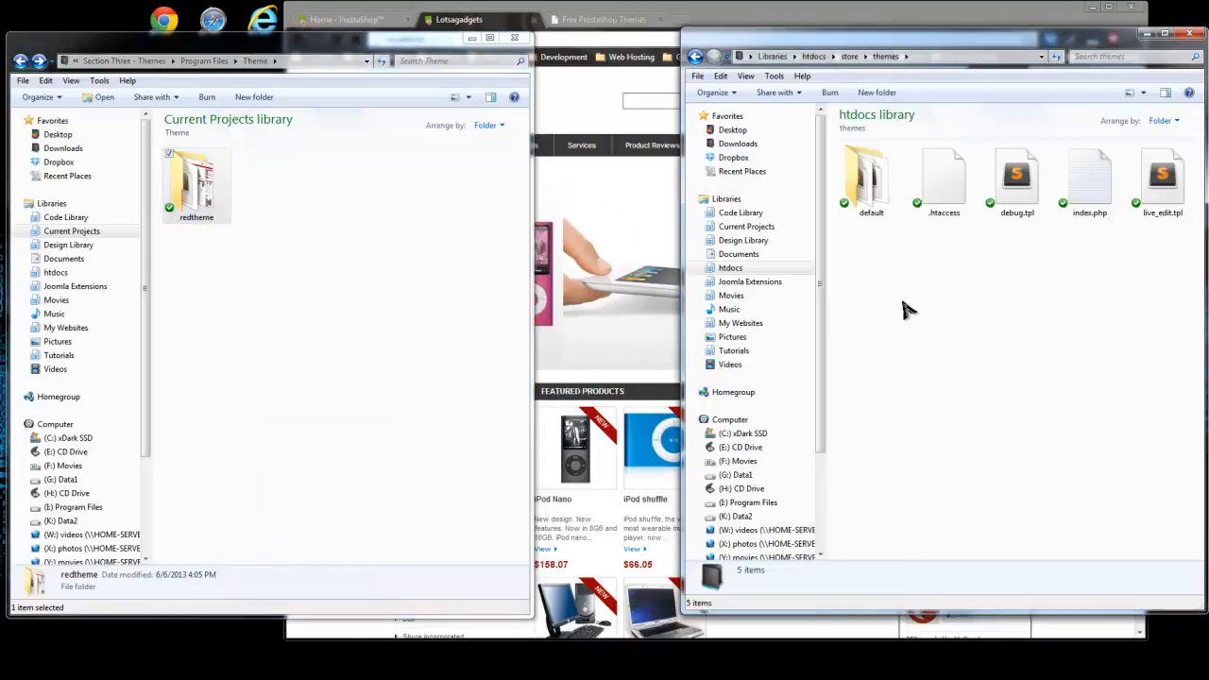
{"action": "right_click", "coordinate": [905, 303]}
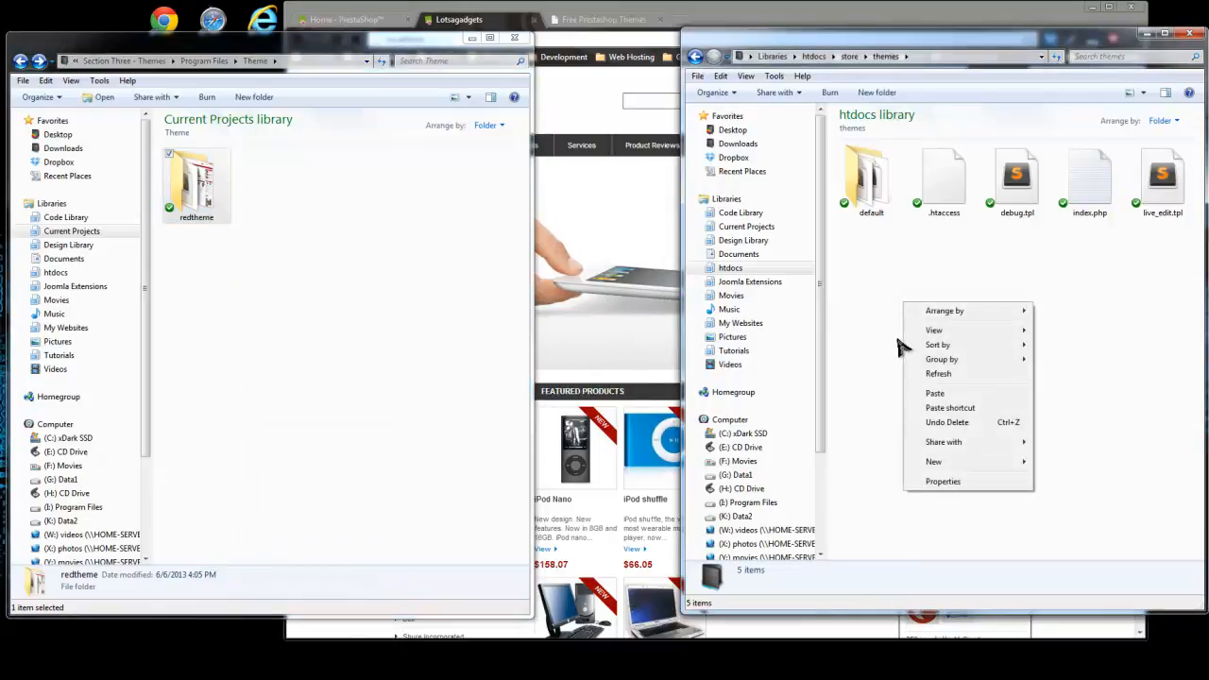
{"action": "left_click", "coordinate": [937, 393]}
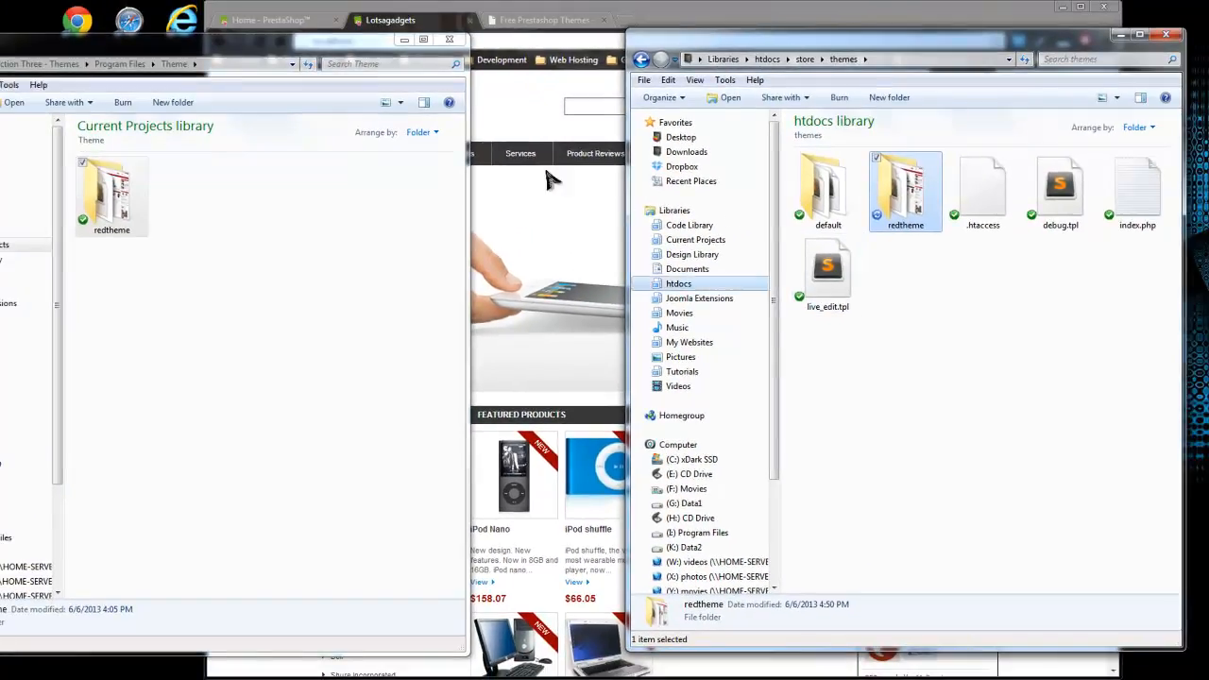
Switch to the PrestaShop back office in Chrome and open the Themes page under Preferences.
{"action": "left_click", "coordinate": [390, 23]}
{"action": "left_click", "coordinate": [267, 20]}
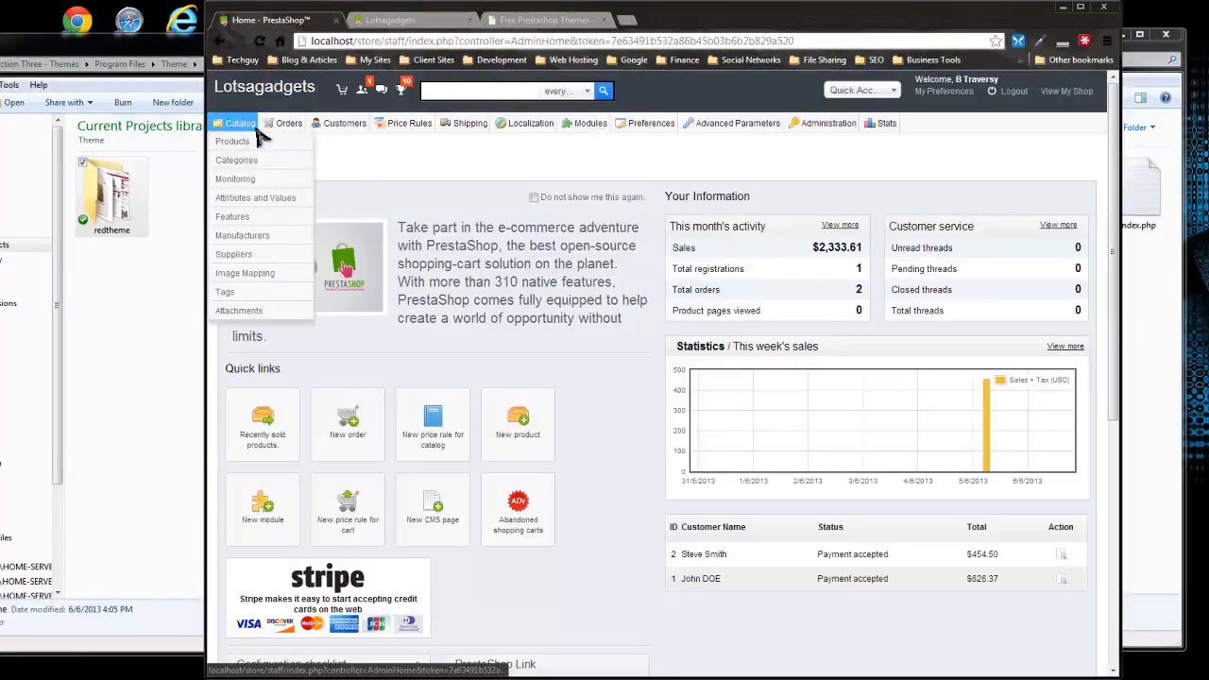
{"action": "mouse_move", "coordinate": [345, 127]}
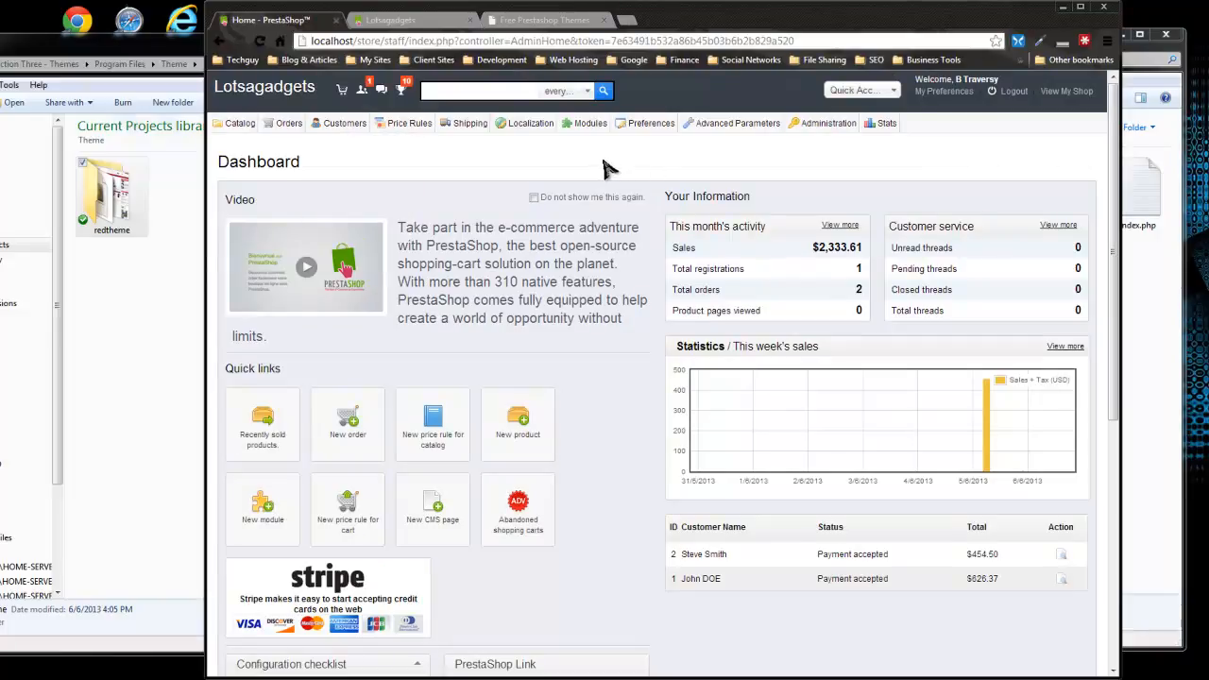
{"action": "mouse_move", "coordinate": [650, 129]}
{"action": "left_click", "coordinate": [653, 225]}
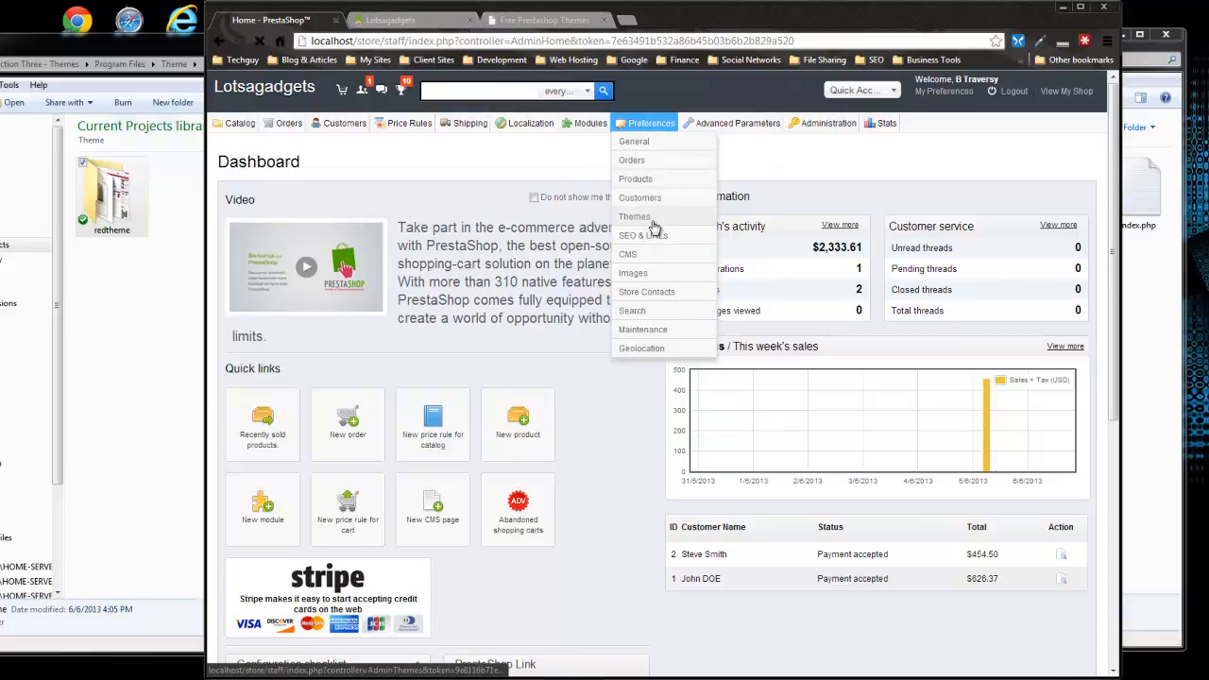
Select redtheme as the theme for shop Lotsagadgets and save the theme appearance.
{"action": "scroll", "coordinate": [643, 232], "scroll_direction": "down", "scroll_amount": 2}
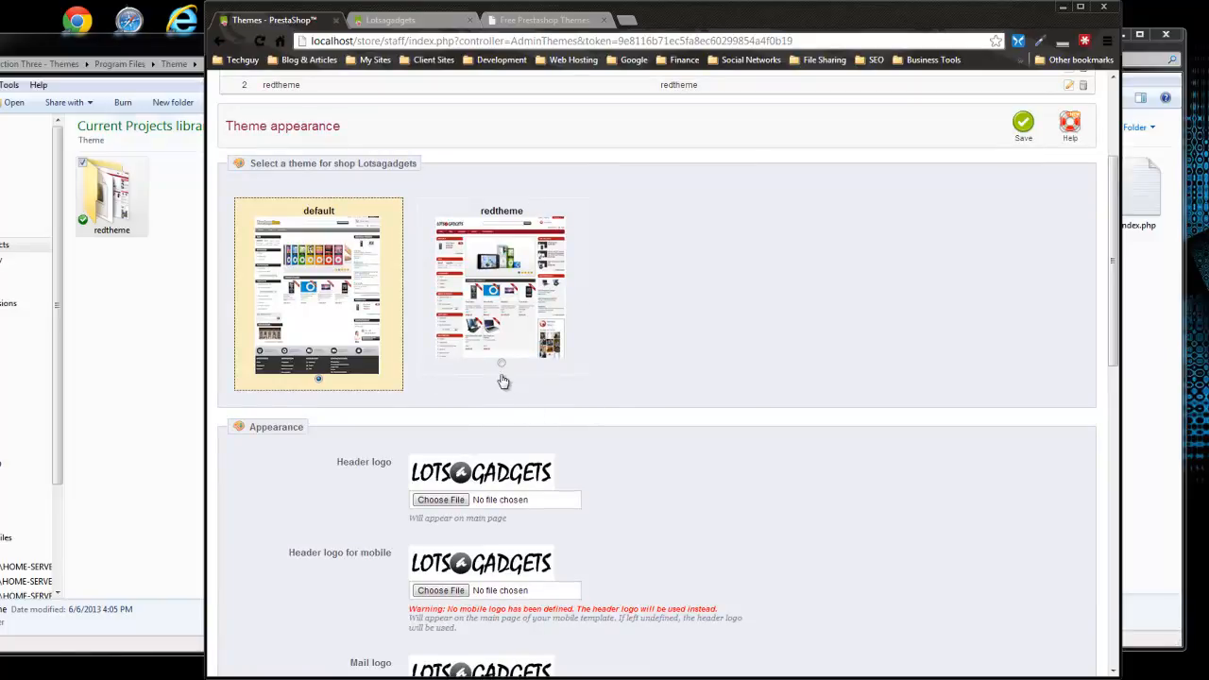
{"action": "left_click", "coordinate": [502, 368]}
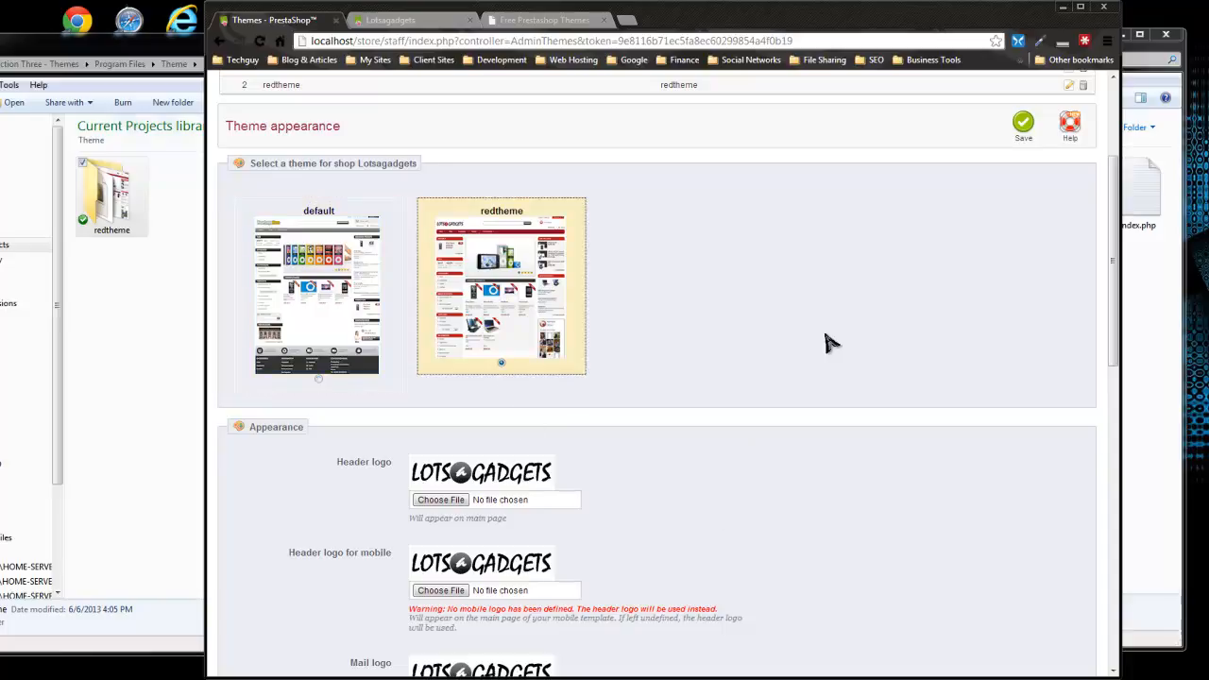
{"action": "scroll", "coordinate": [828, 353], "scroll_direction": "up", "scroll_amount": 3}
{"action": "left_click", "coordinate": [1021, 341]}
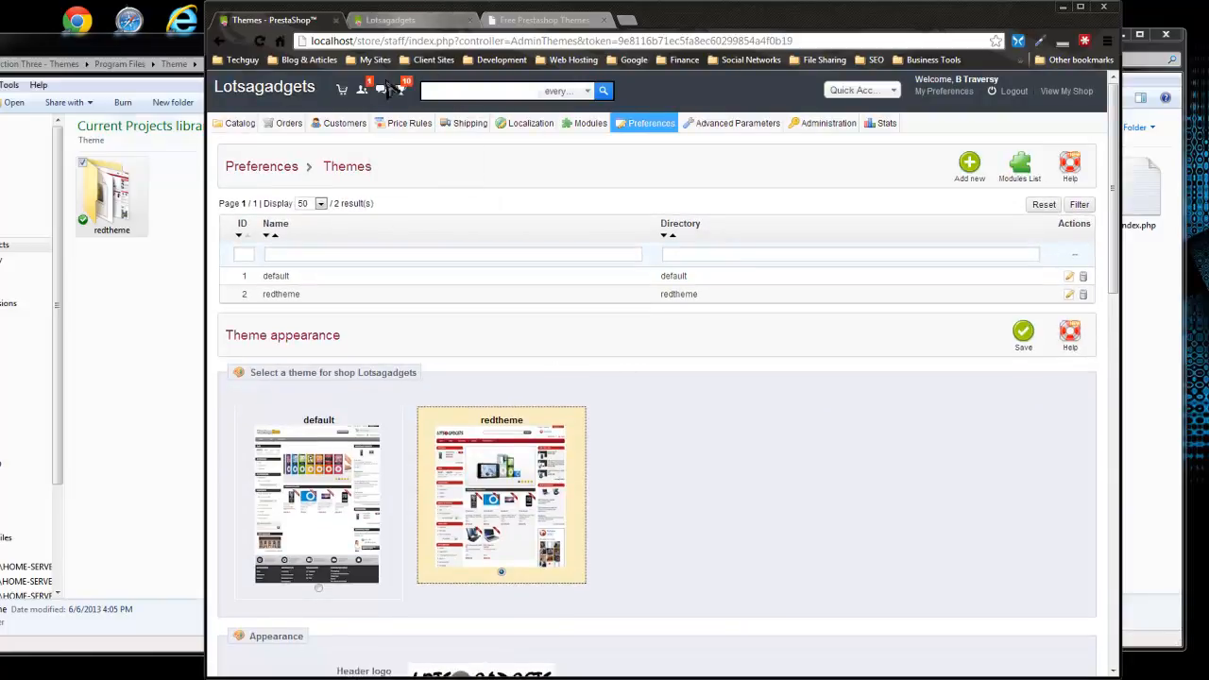
Reload the Lotsagadgets storefront and examine its home page with redtheme applied.
{"action": "left_click", "coordinate": [397, 20]}
{"action": "left_click", "coordinate": [259, 43]}
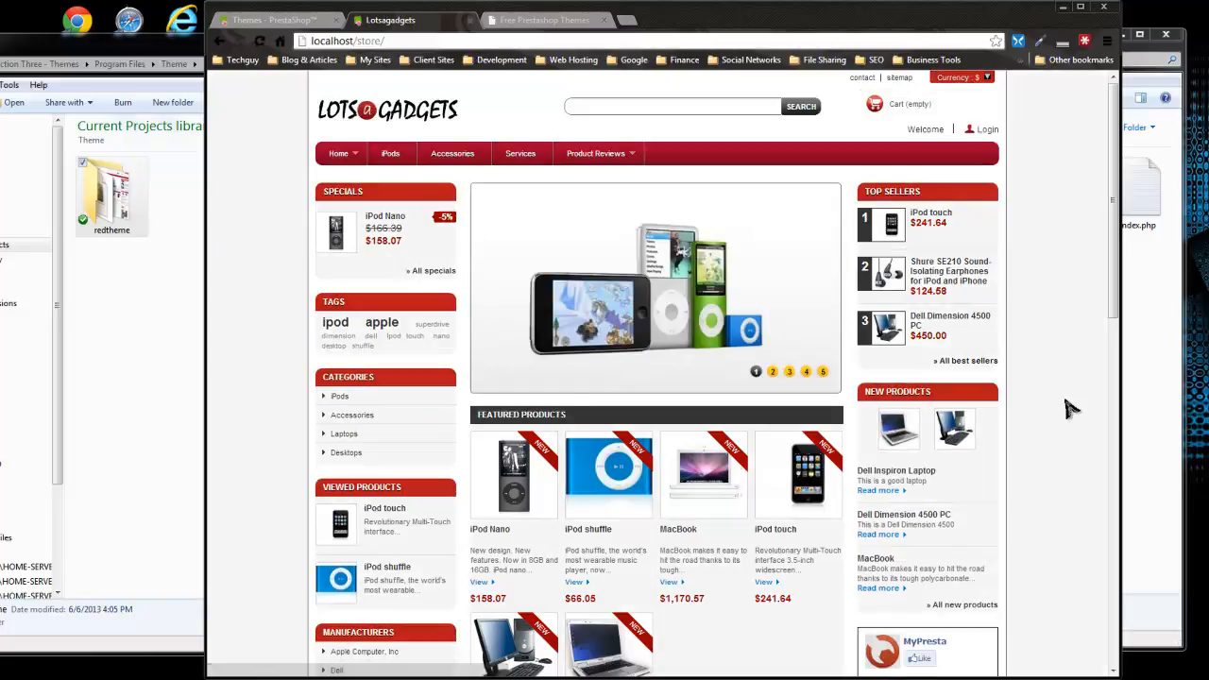
{"action": "scroll", "coordinate": [728, 239], "scroll_direction": "down", "scroll_amount": 1}
{"action": "scroll", "coordinate": [728, 239], "scroll_direction": "down", "scroll_amount": 1}
{"action": "scroll", "coordinate": [719, 232], "scroll_direction": "up", "scroll_amount": 2}
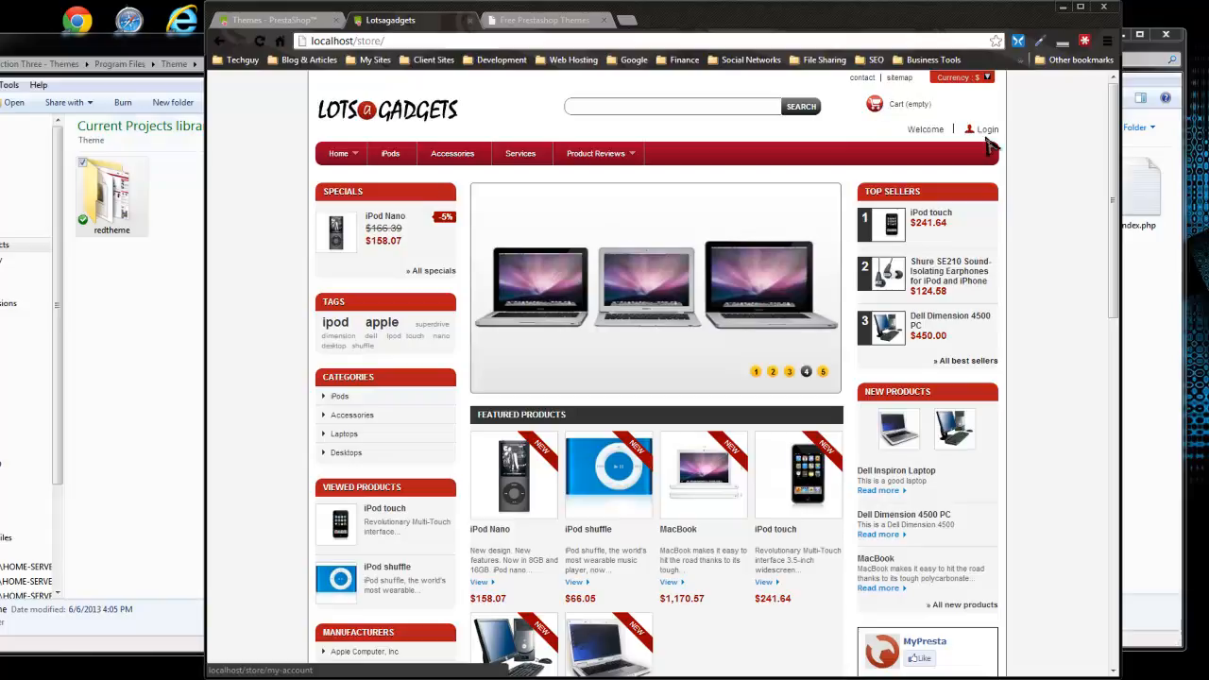
{"action": "mouse_move", "coordinate": [1115, 161]}
{"action": "left_mouse_down"}
{"action": "mouse_move", "coordinate": [1119, 257]}
{"action": "mouse_move", "coordinate": [1120, 163]}
{"action": "left_mouse_up"}
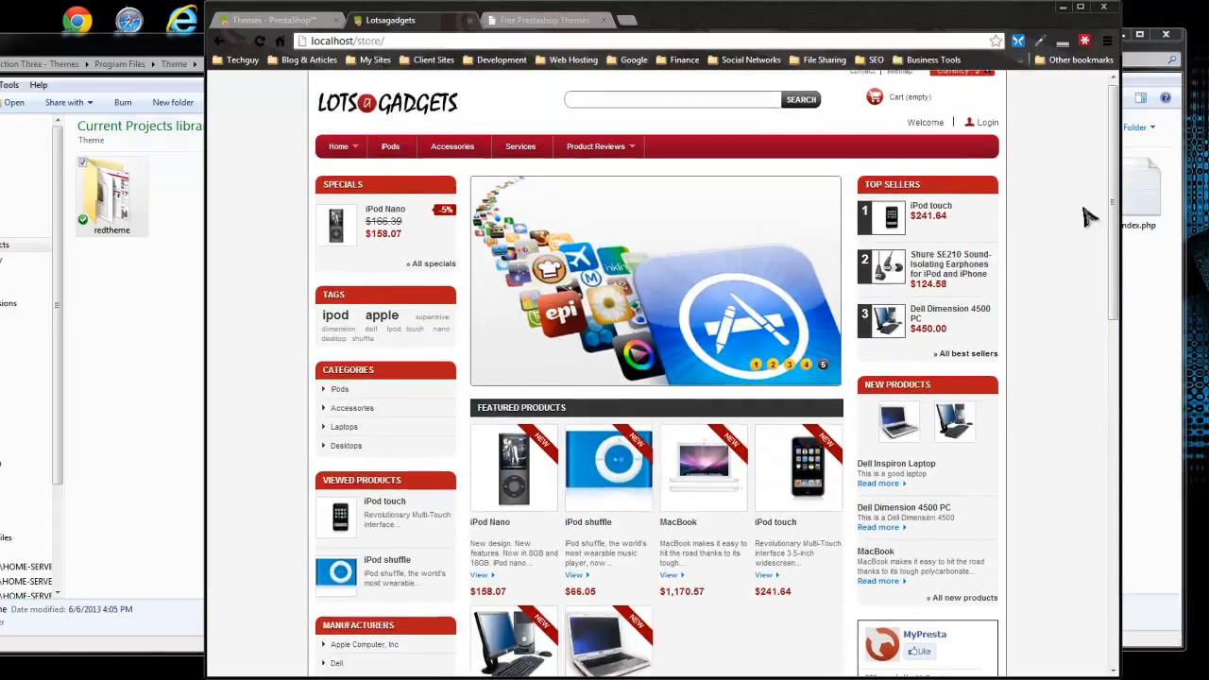